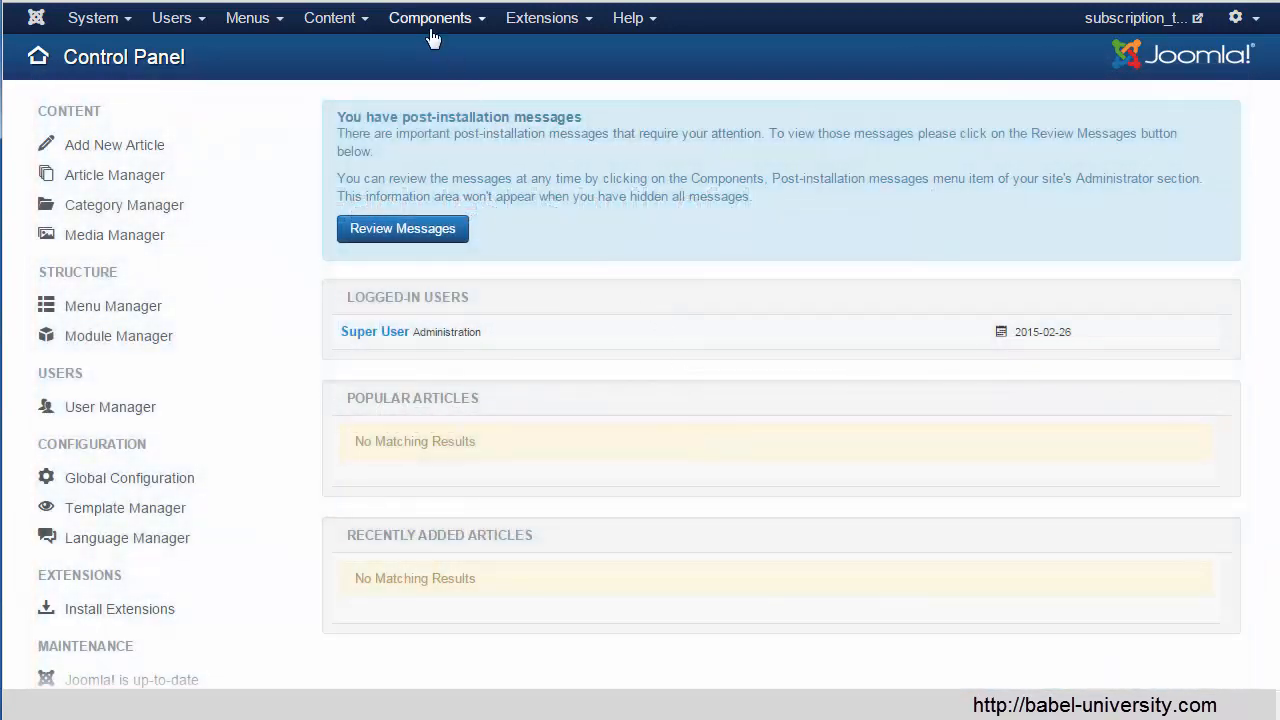
Create a new exam in the Babel-U-Exams component and title it "My First Exam"
click(430, 17)
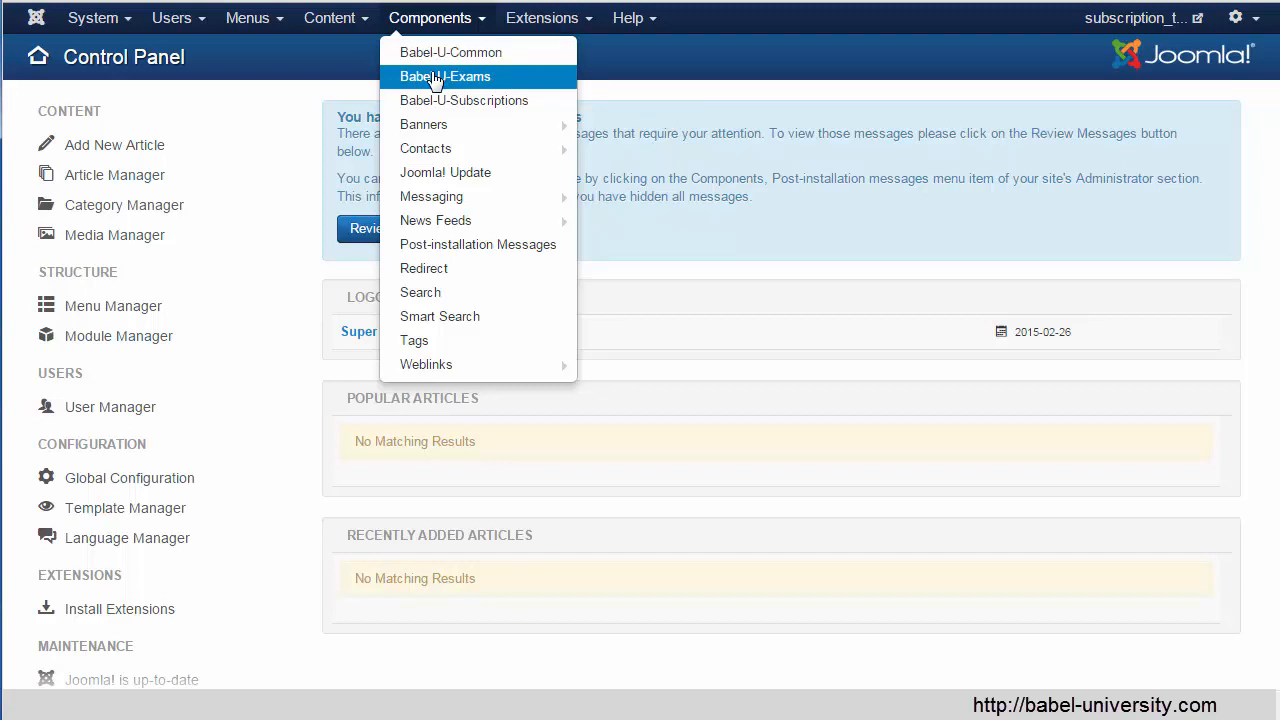
click(435, 77)
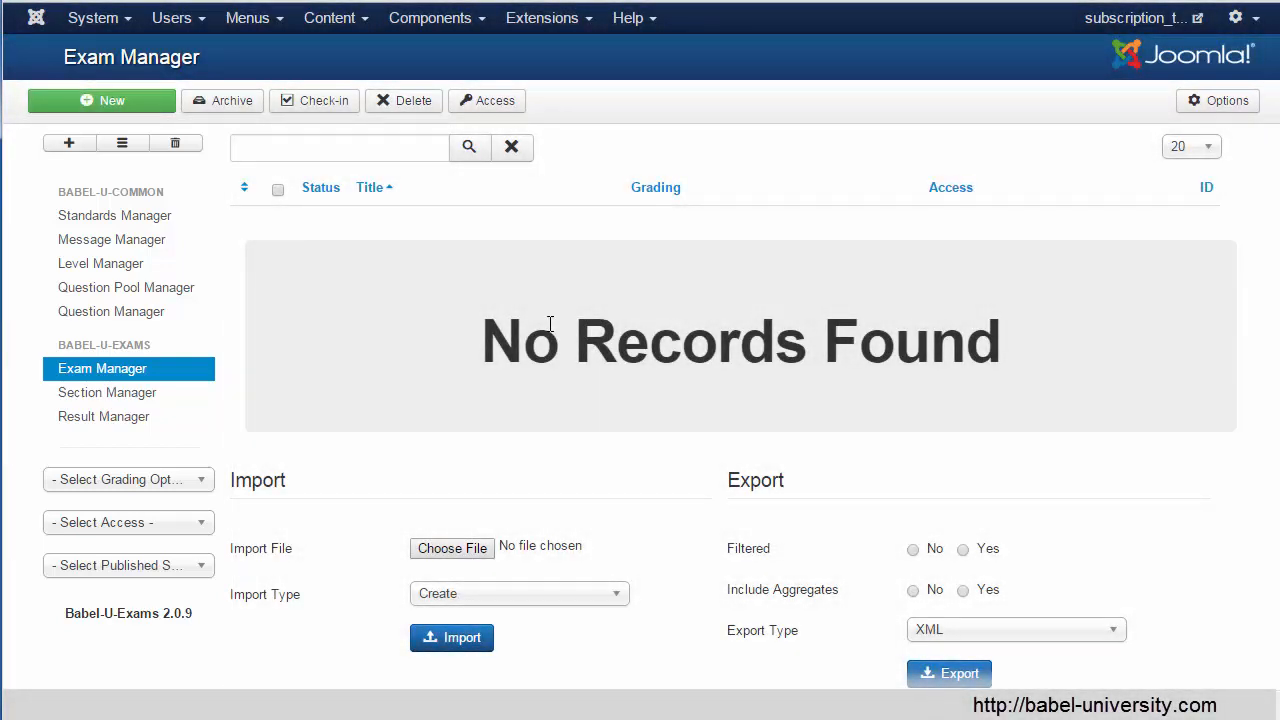
click(110, 101)
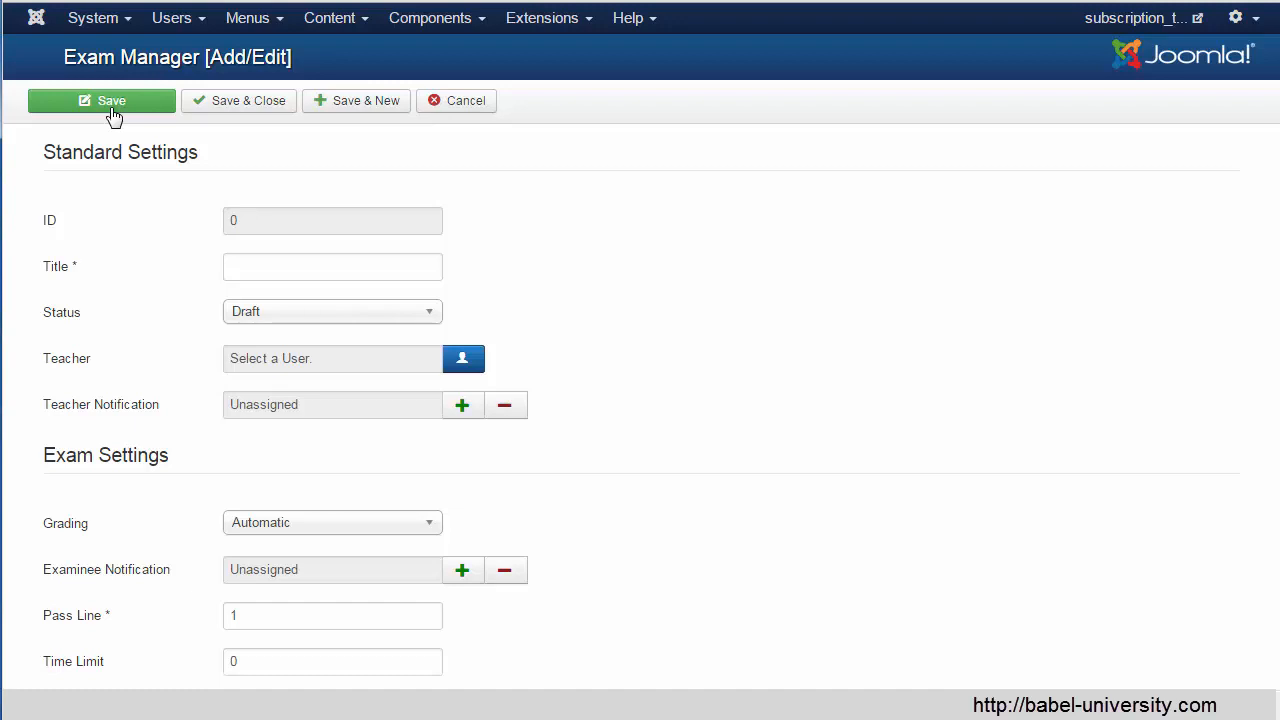
click(254, 270)
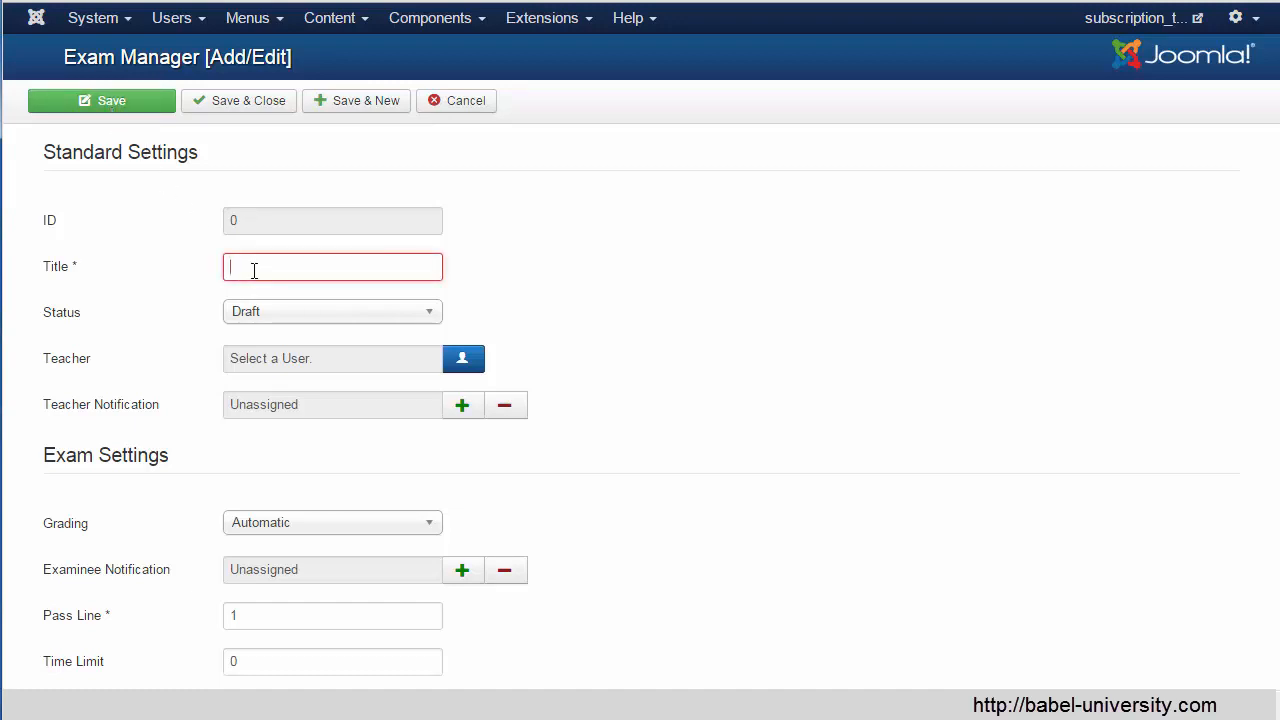
text(My)
key(Down)
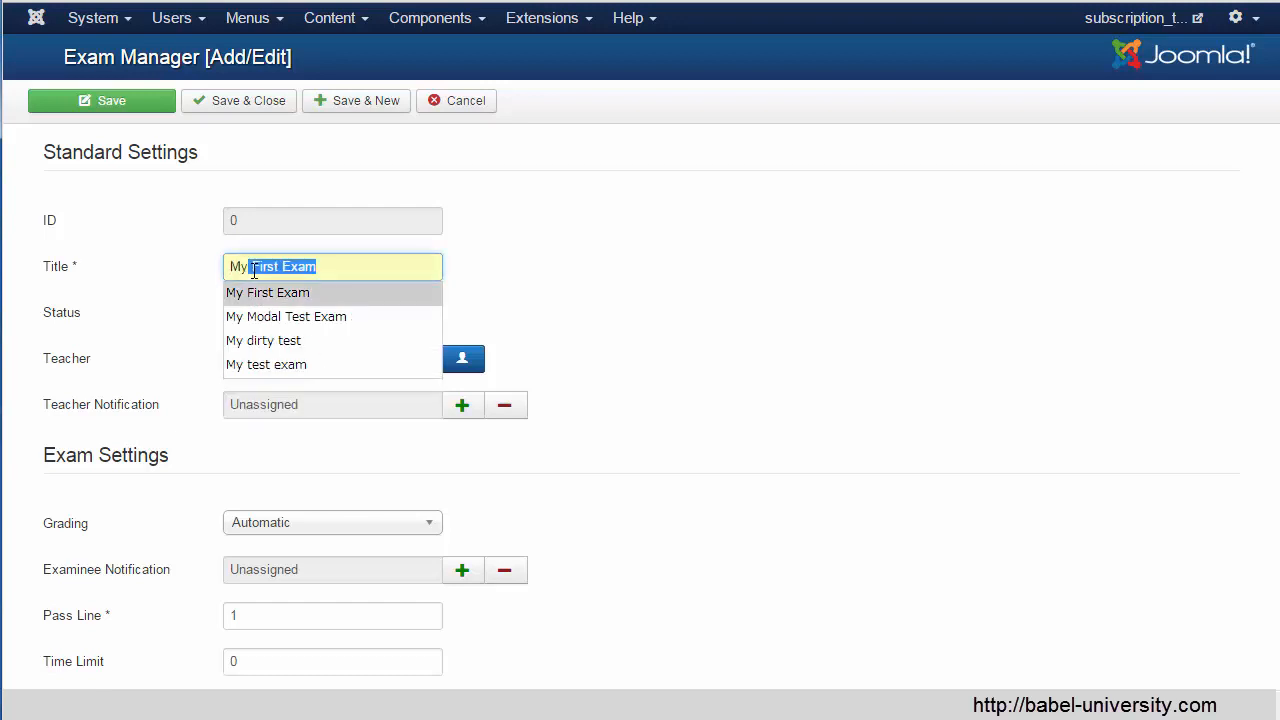
key(Return)
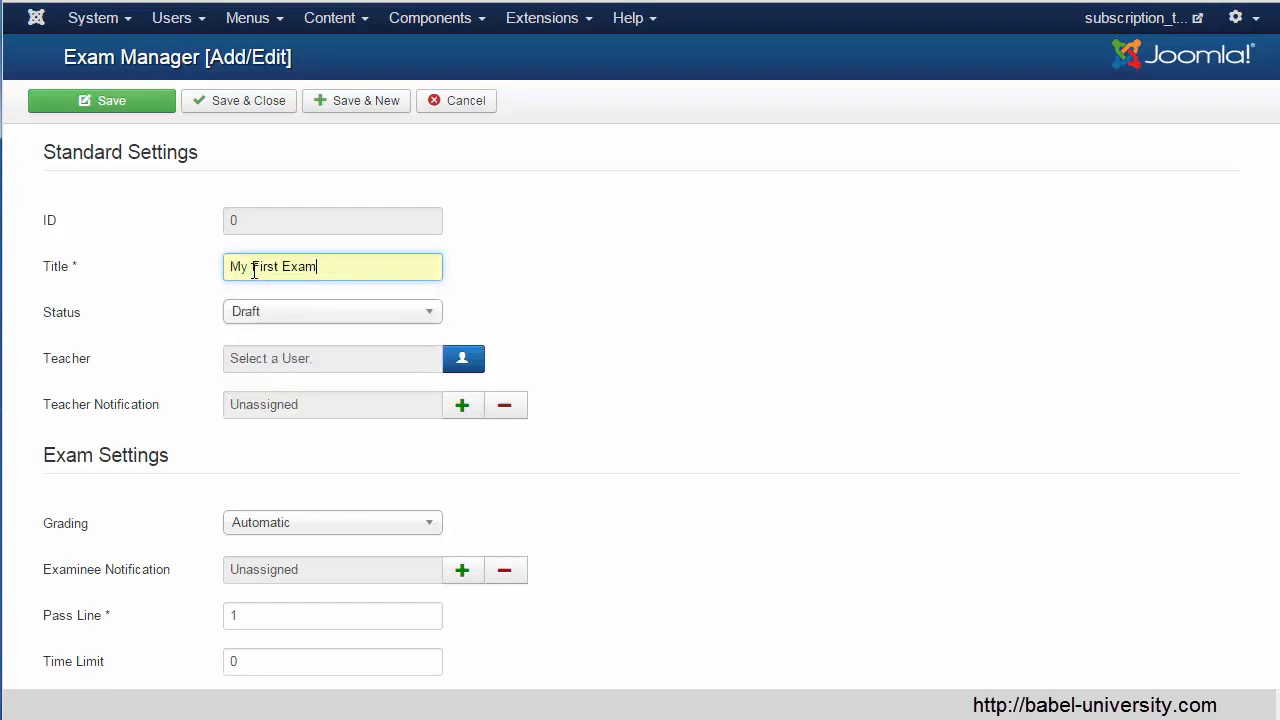
Set the exam's status to Published and its pass line to 80
click(360, 323)
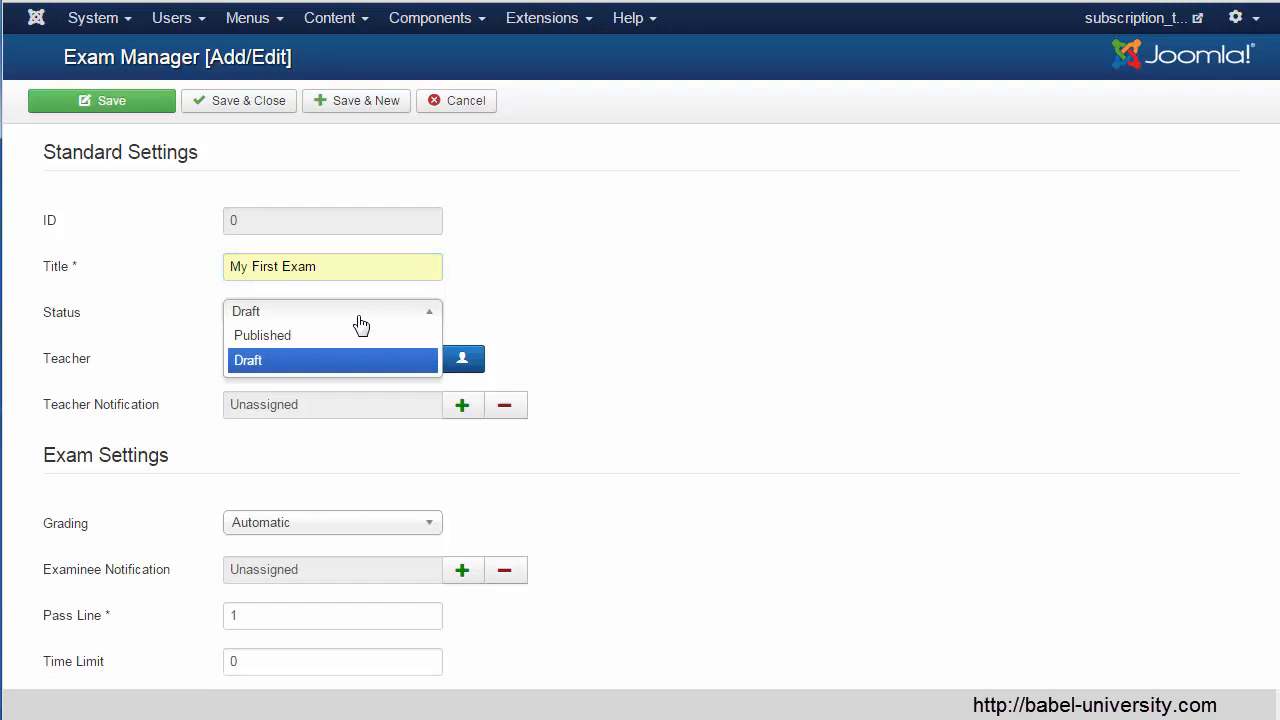
click(302, 337)
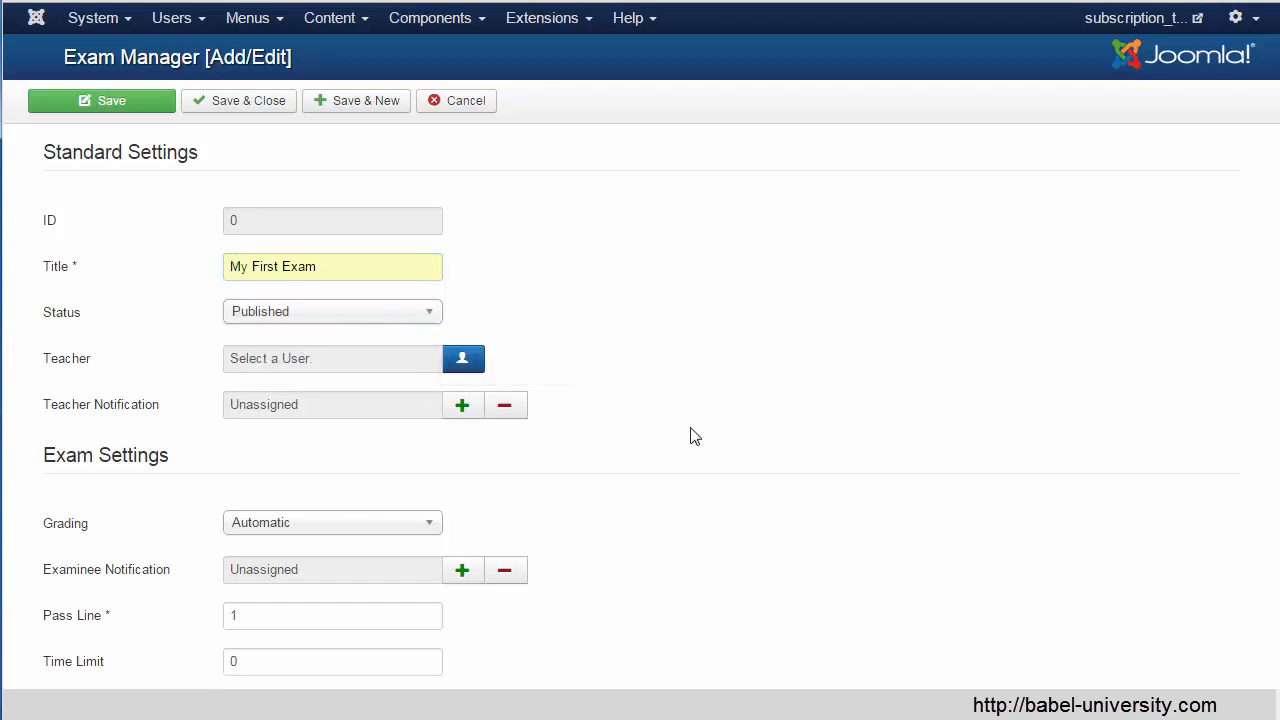
scroll(685, 440, down, 1)
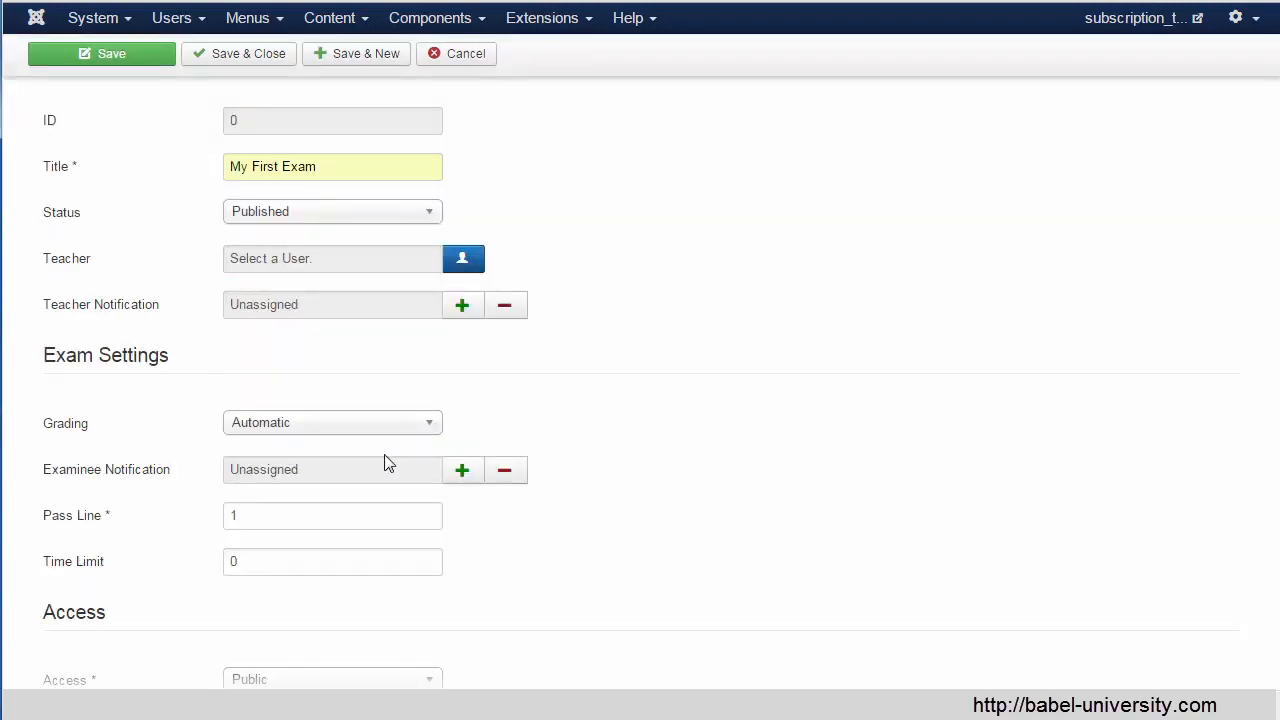
click(249, 517)
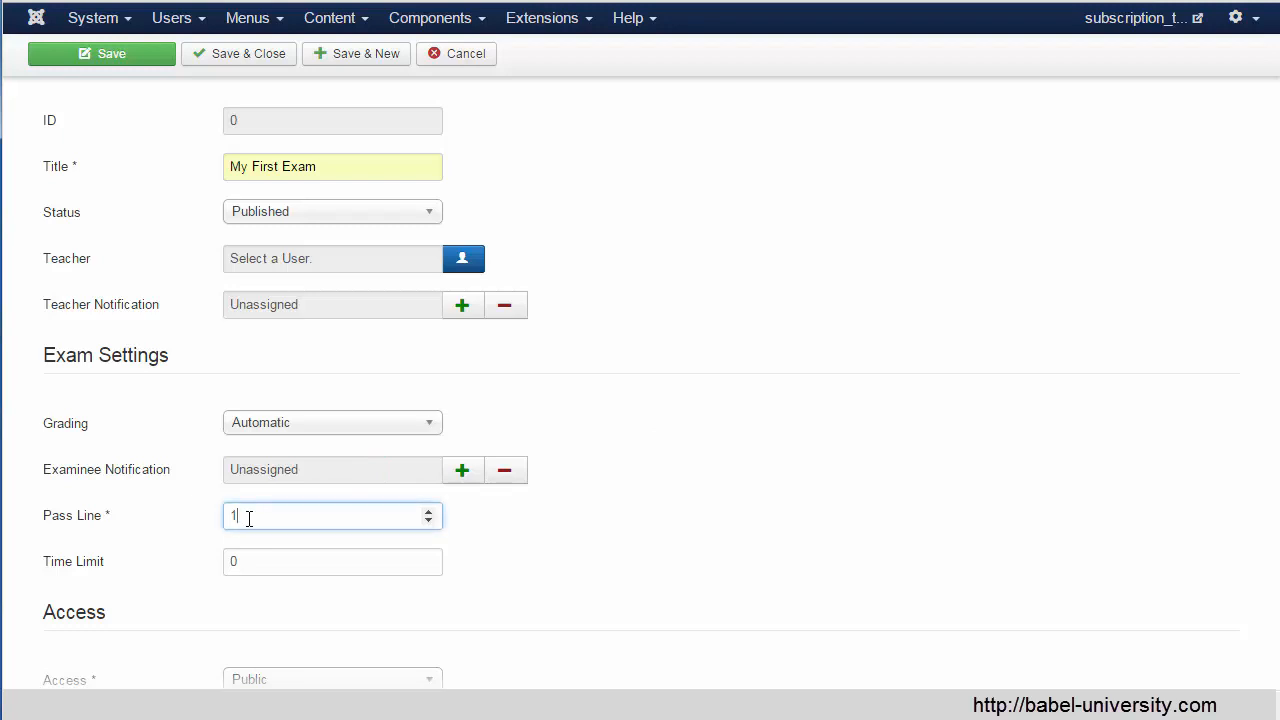
key(BackSpace)
text(80)
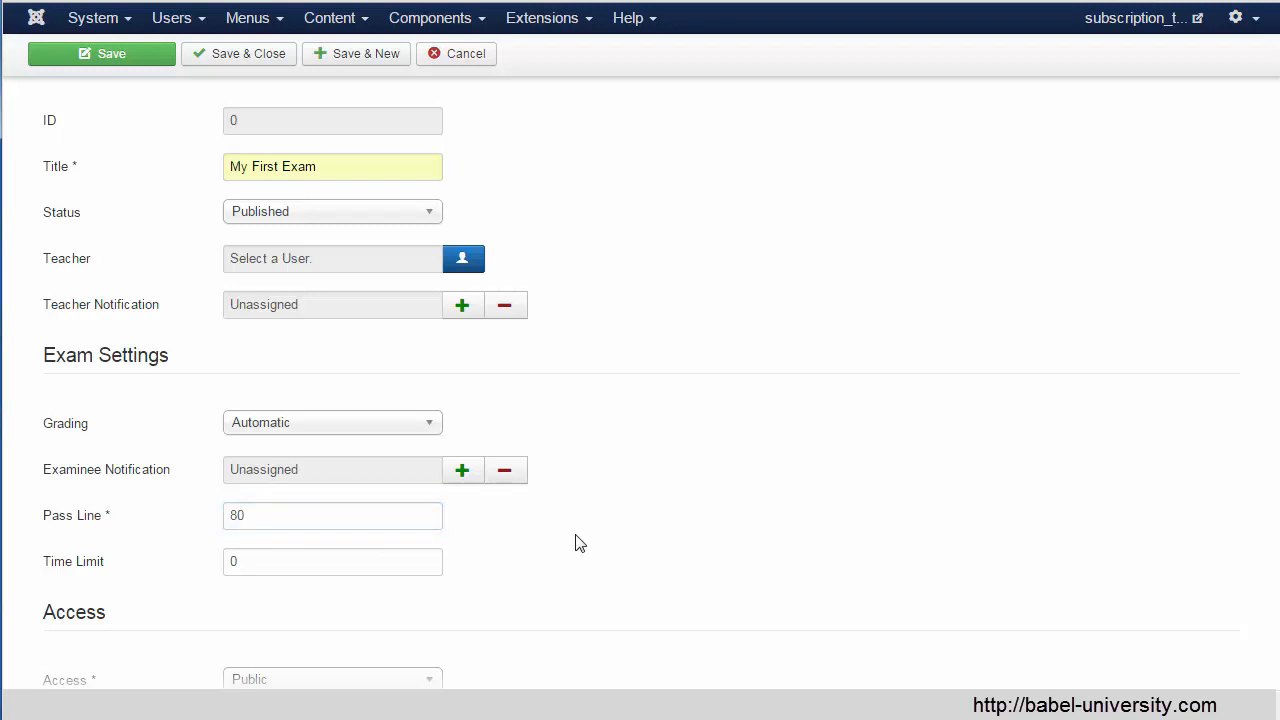
Fill the exam description with the {exam_title} variable, the line "This is my first exam." and the {controls} variable on separate lines
scroll(578, 543, down, 5)
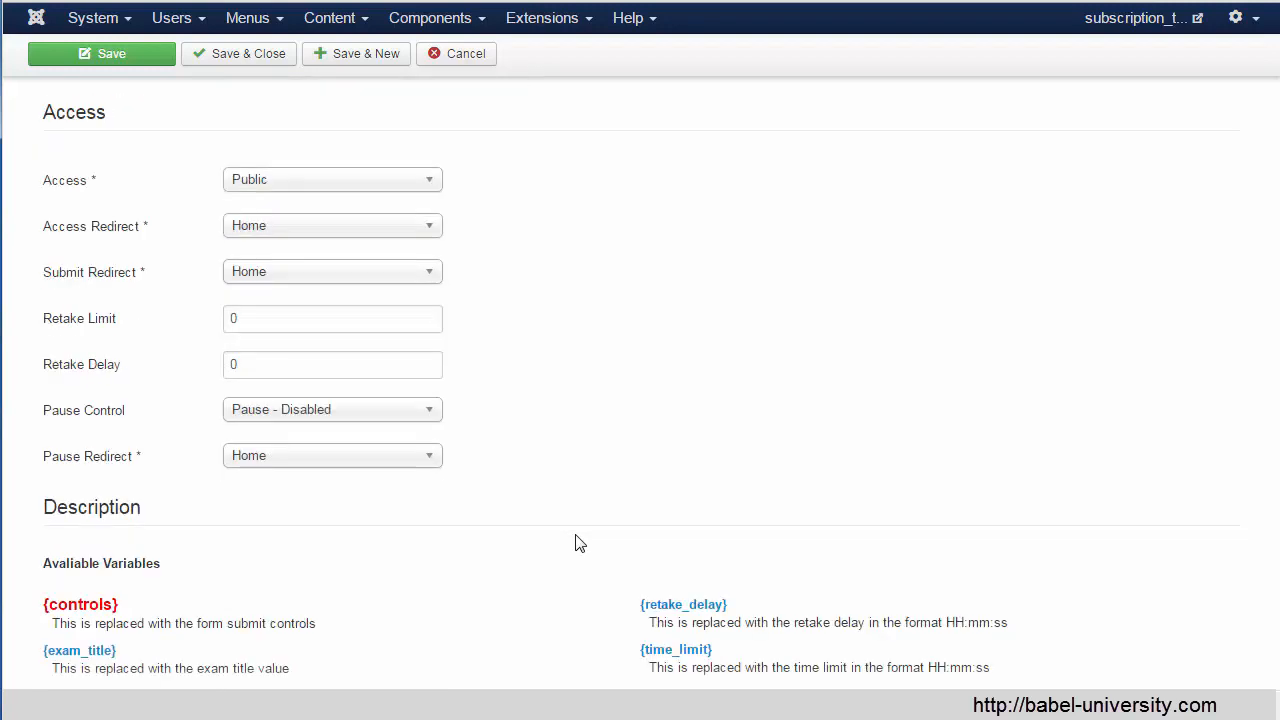
scroll(578, 543, down, 4)
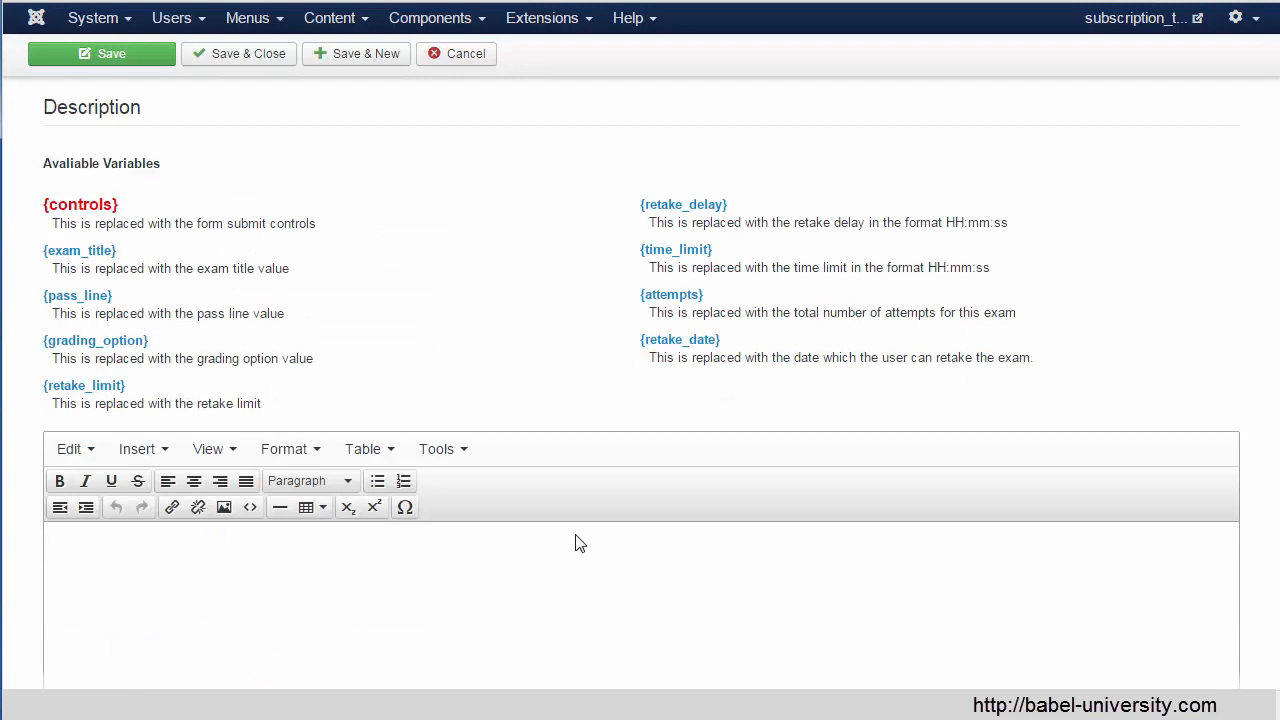
scroll(577, 538, down, 1)
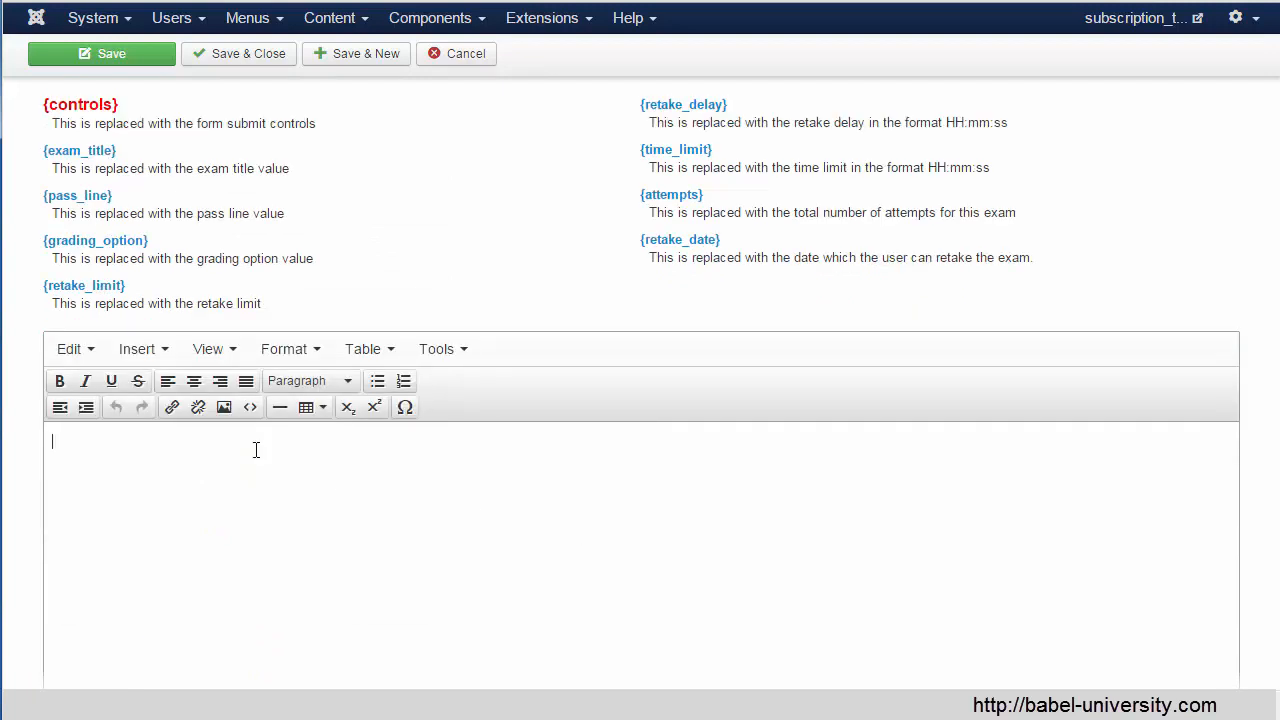
click(97, 155)
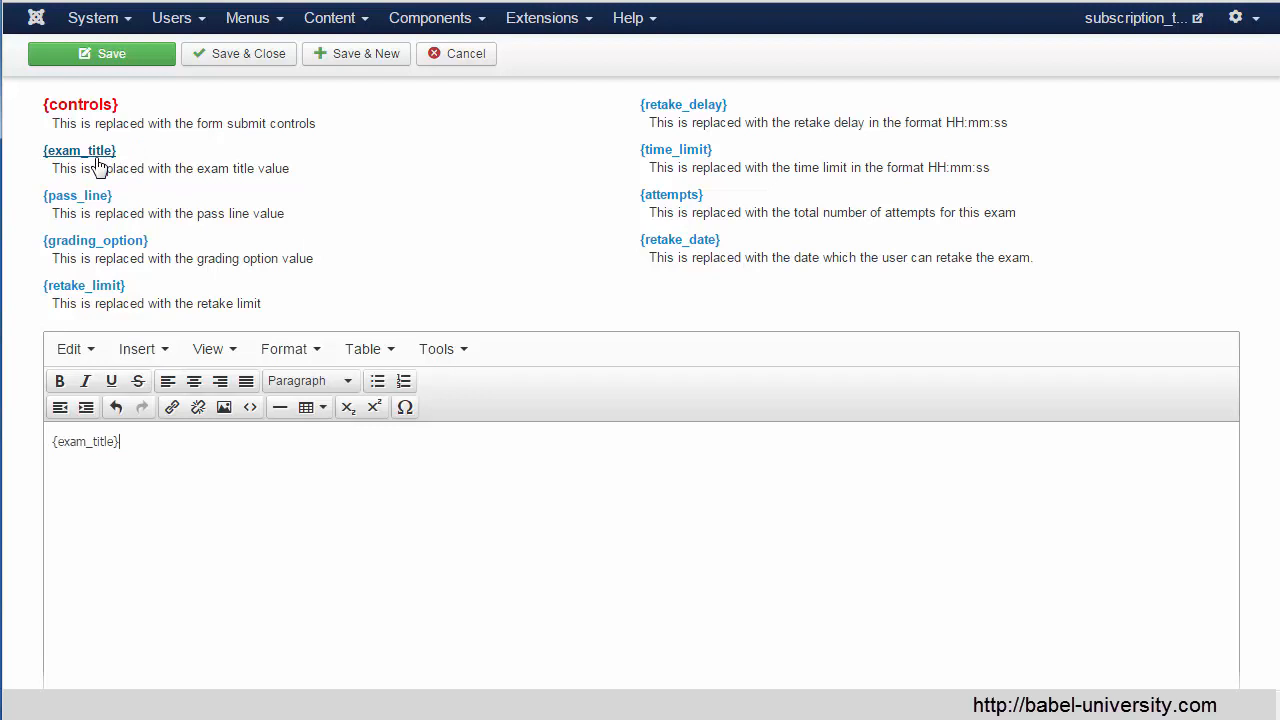
text(This is my first exam.)
key(Return)
click(95, 106)
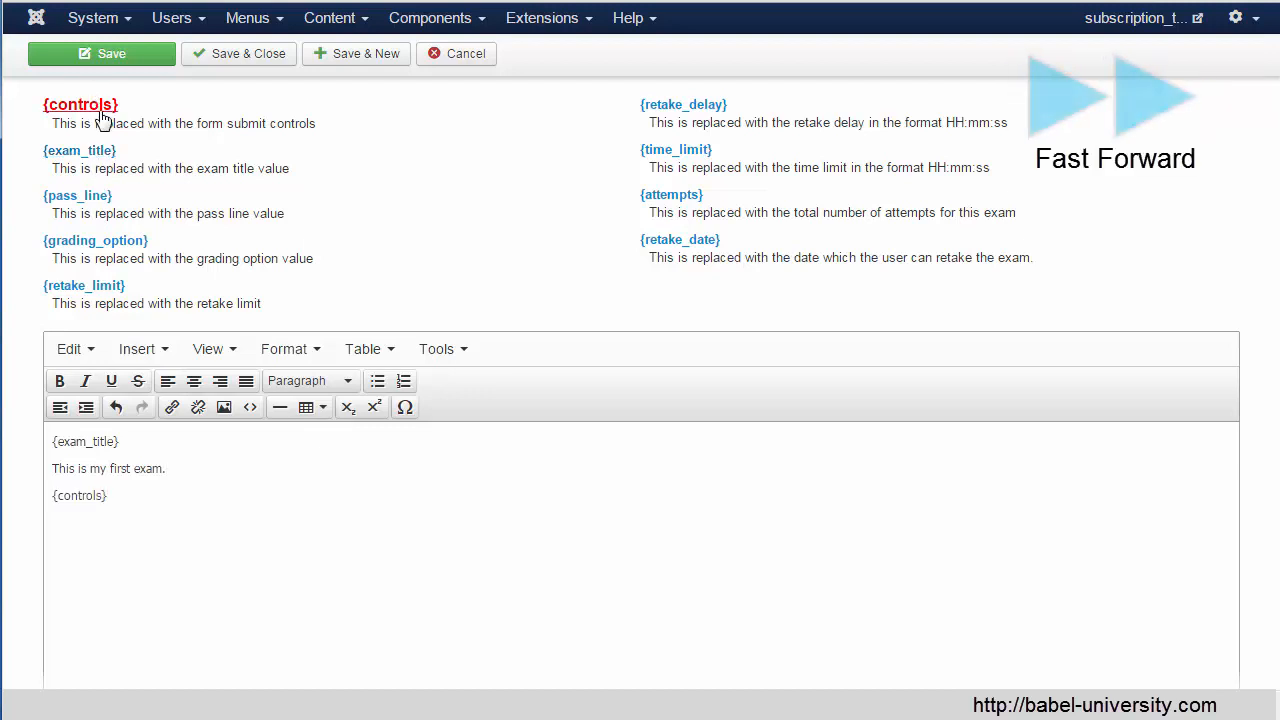
Format the {exam_title} line of the description as Heading 1
click(170, 450)
click(348, 381)
click(345, 500)
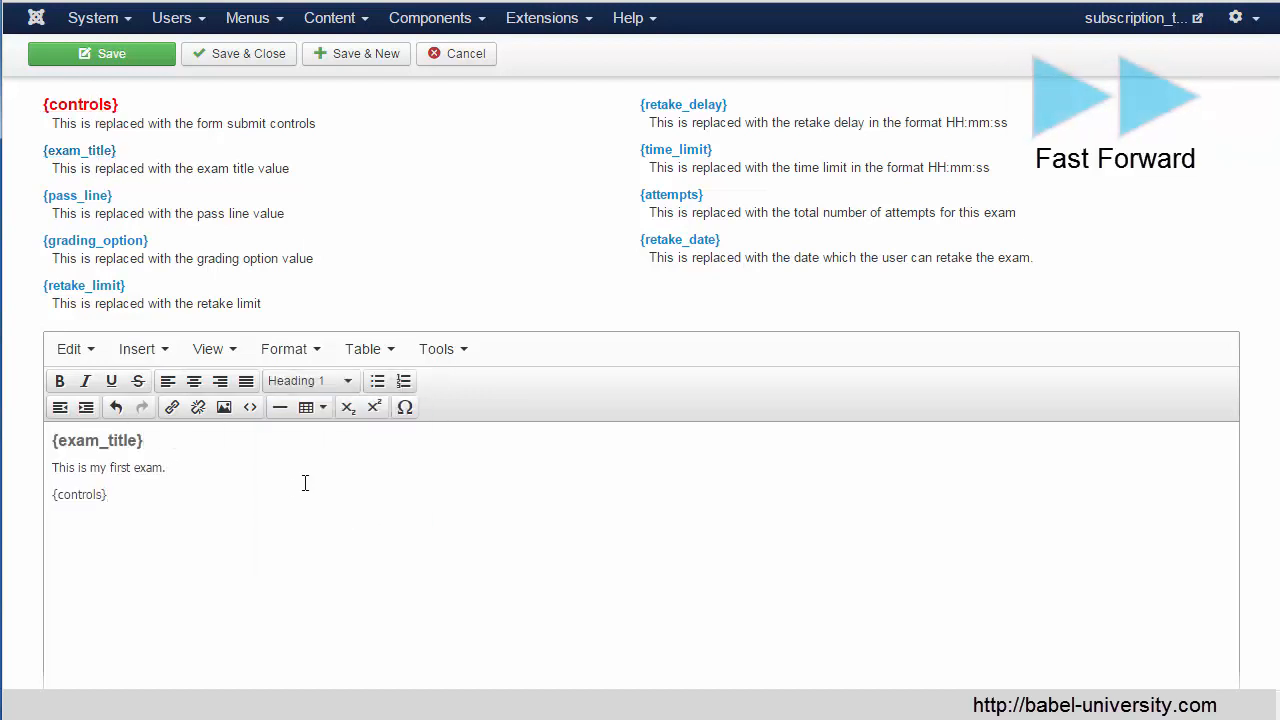
Fill the result text with {exam_title} as Heading 1 and {result_summary} below it, and save and close the exam
scroll(305, 485, down, 10)
click(179, 541)
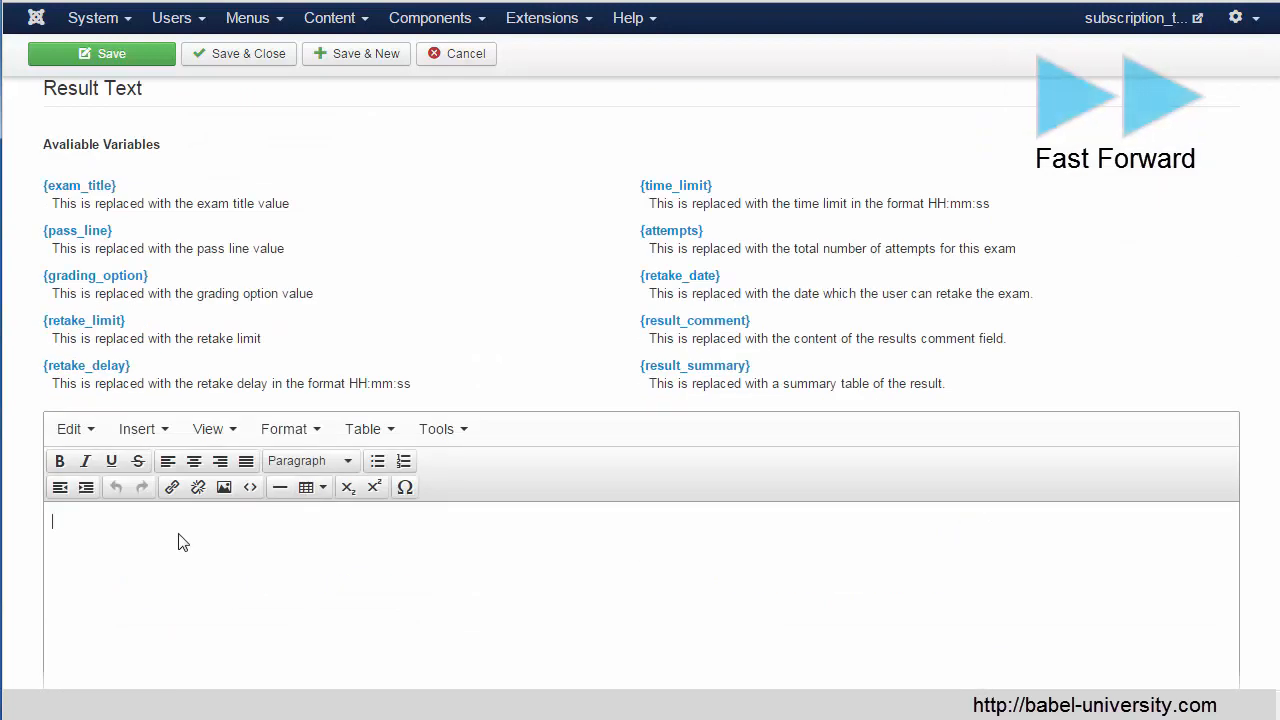
click(88, 190)
click(348, 460)
click(417, 369)
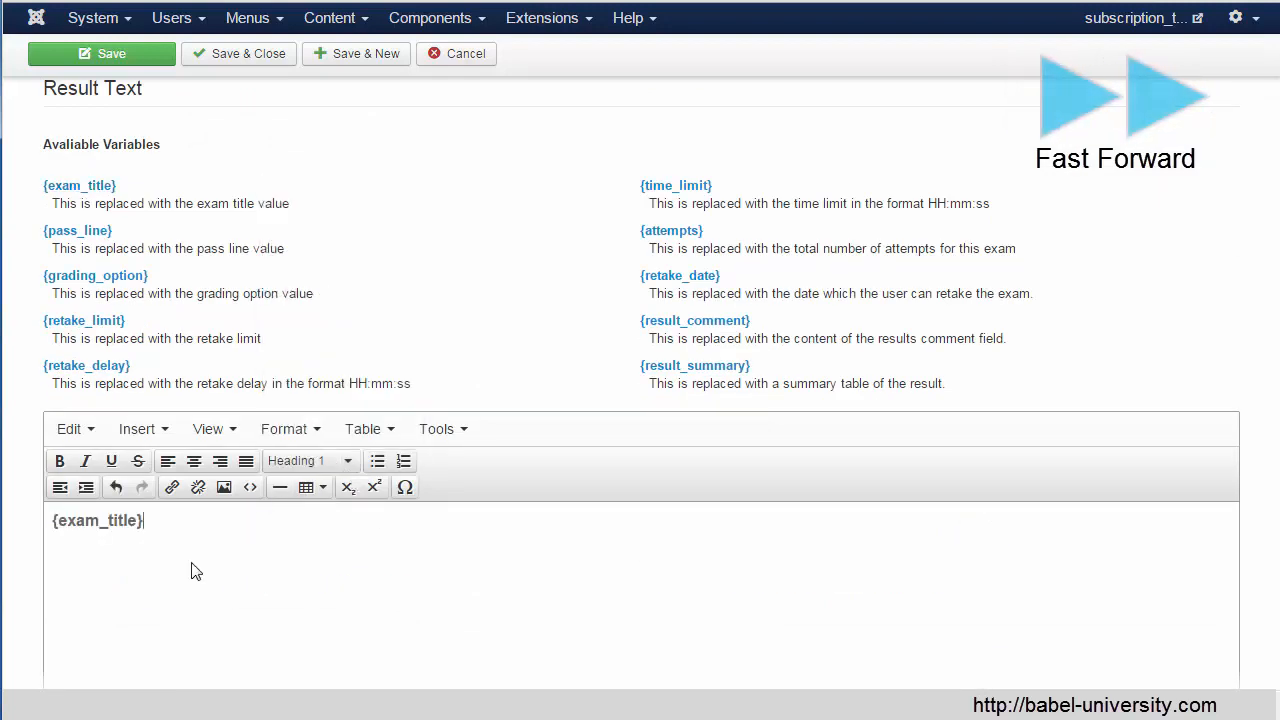
key(Return)
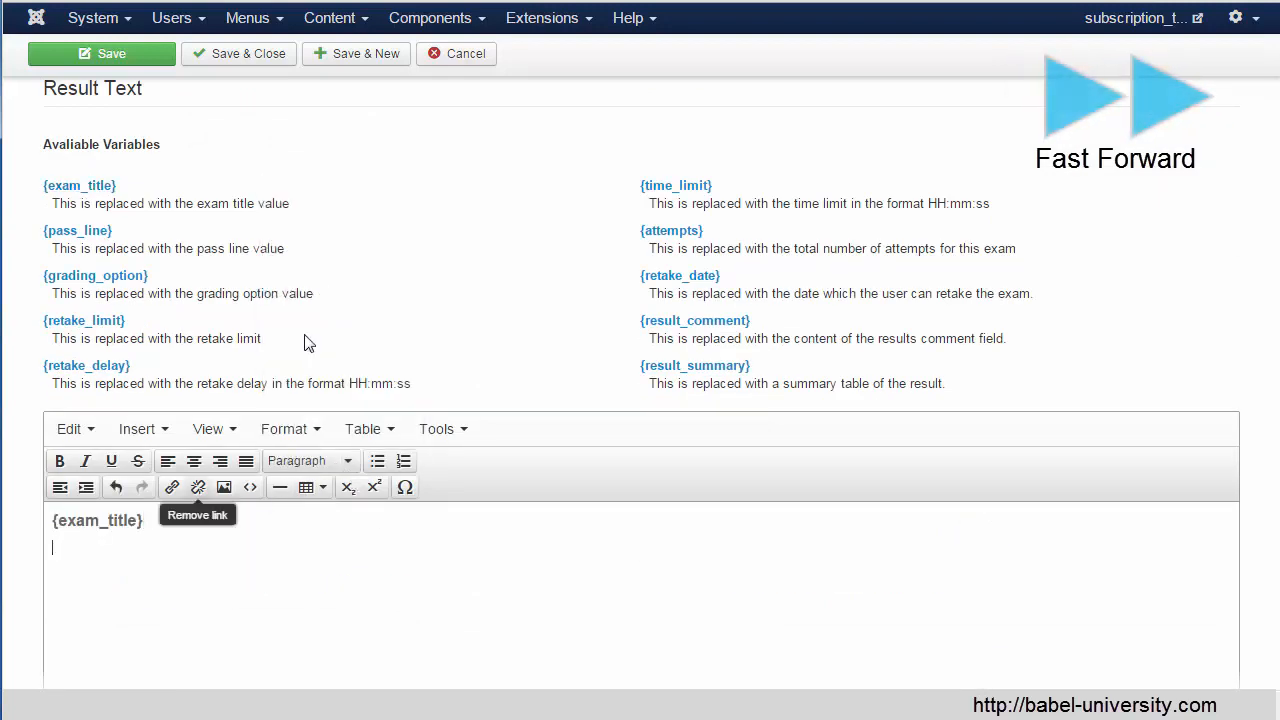
click(706, 369)
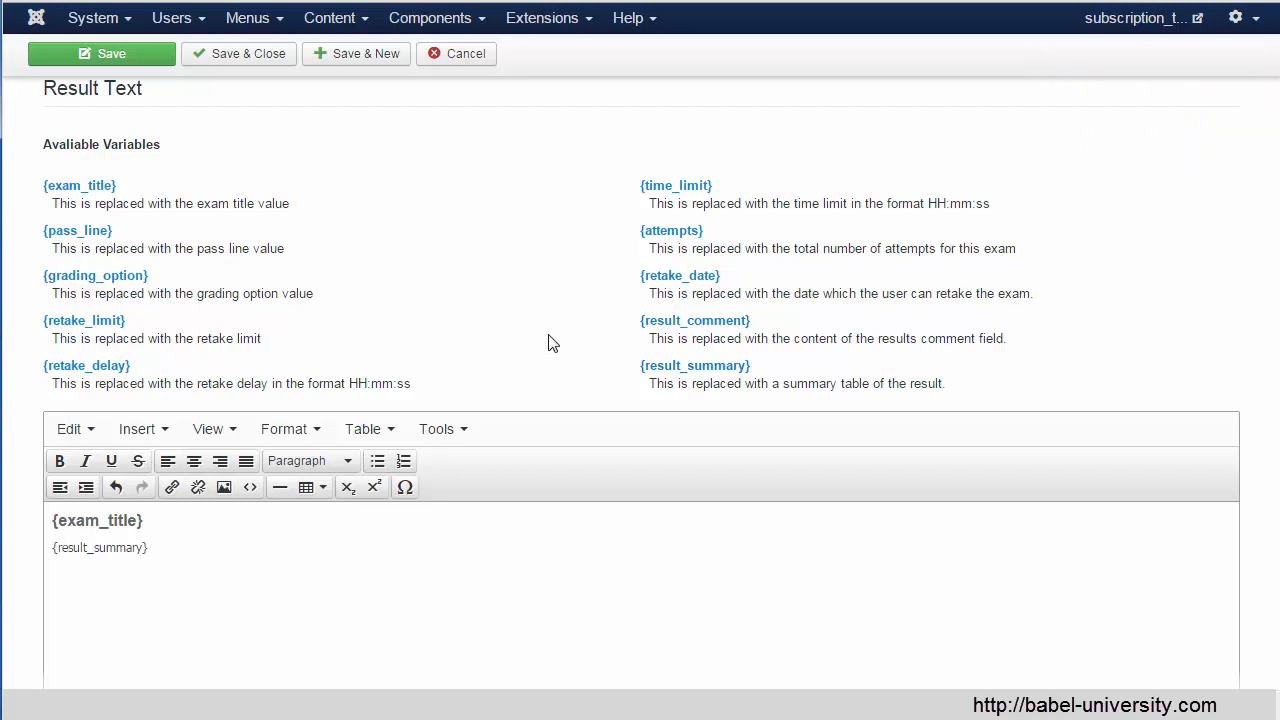
click(223, 57)
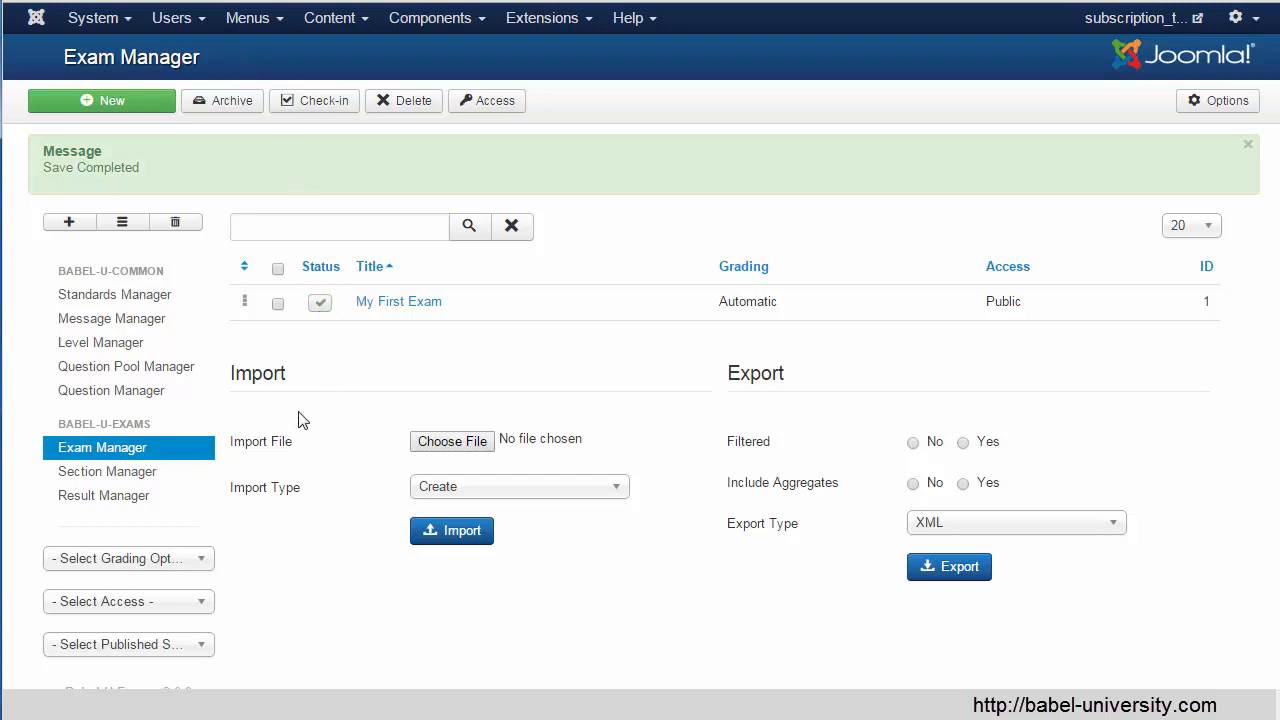
Create a new exam section titled "Section One" and assign it to My First Exam
click(141, 481)
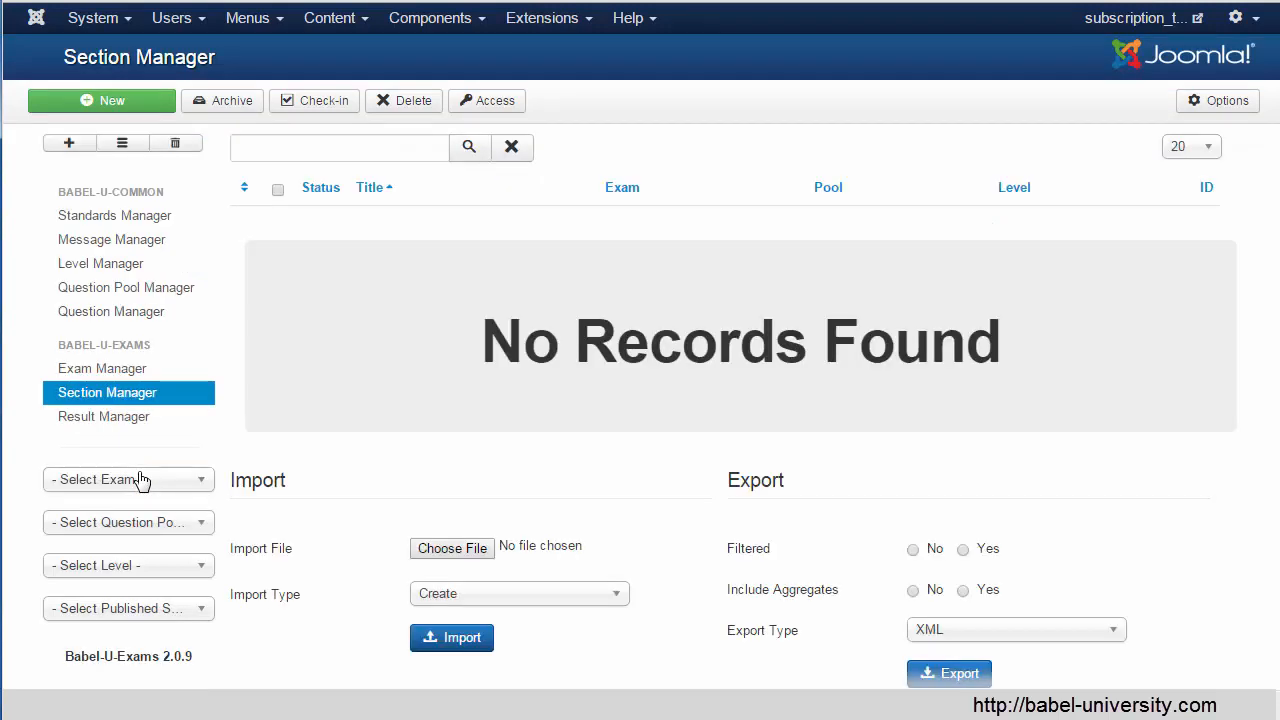
click(130, 100)
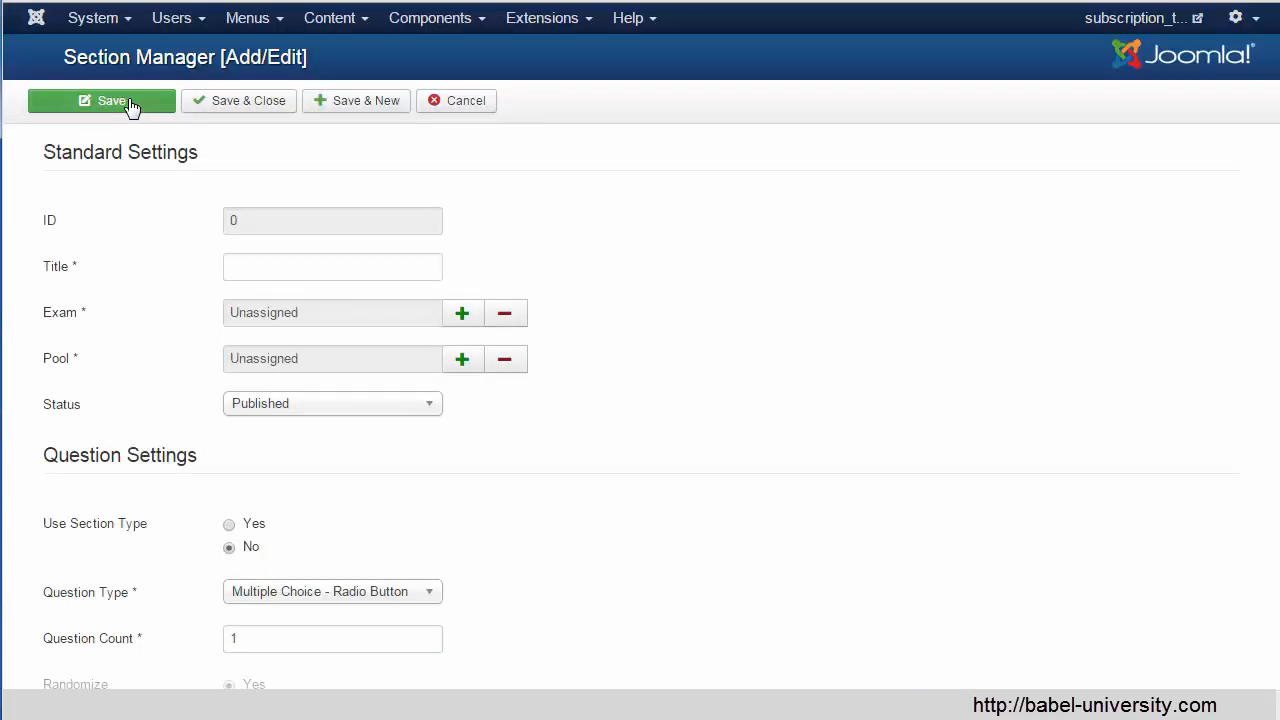
click(287, 266)
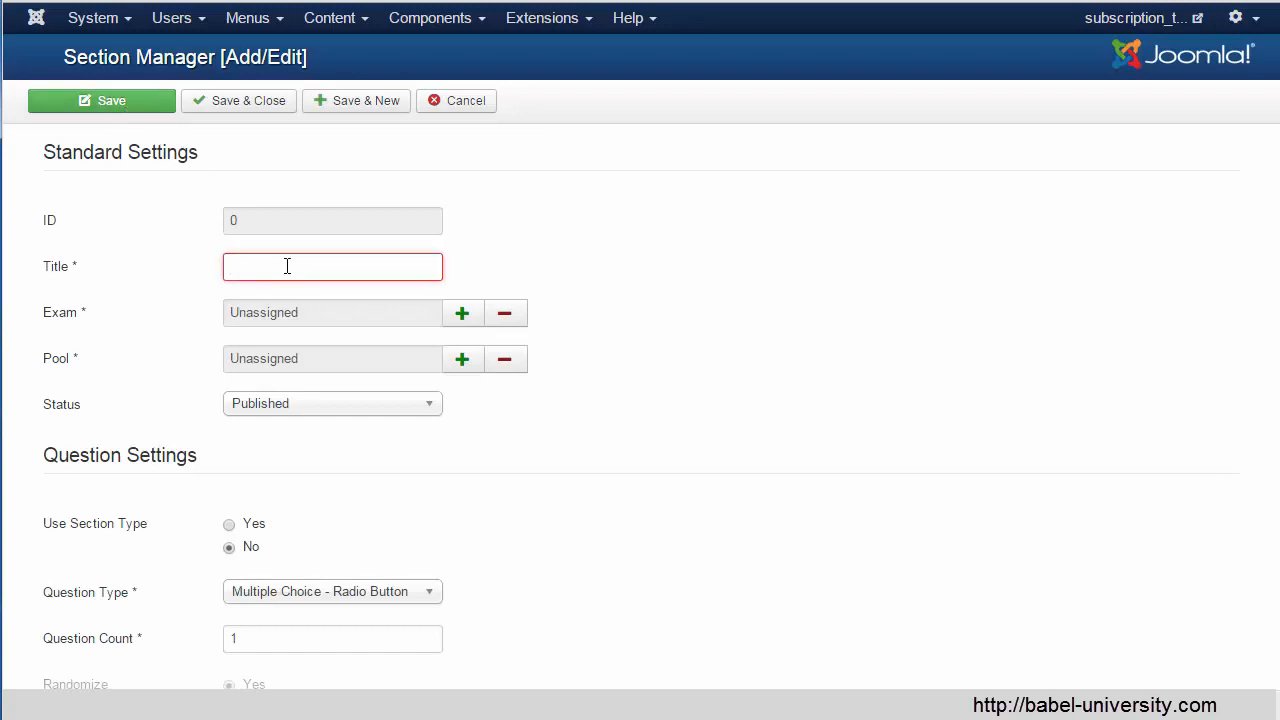
text(Section)
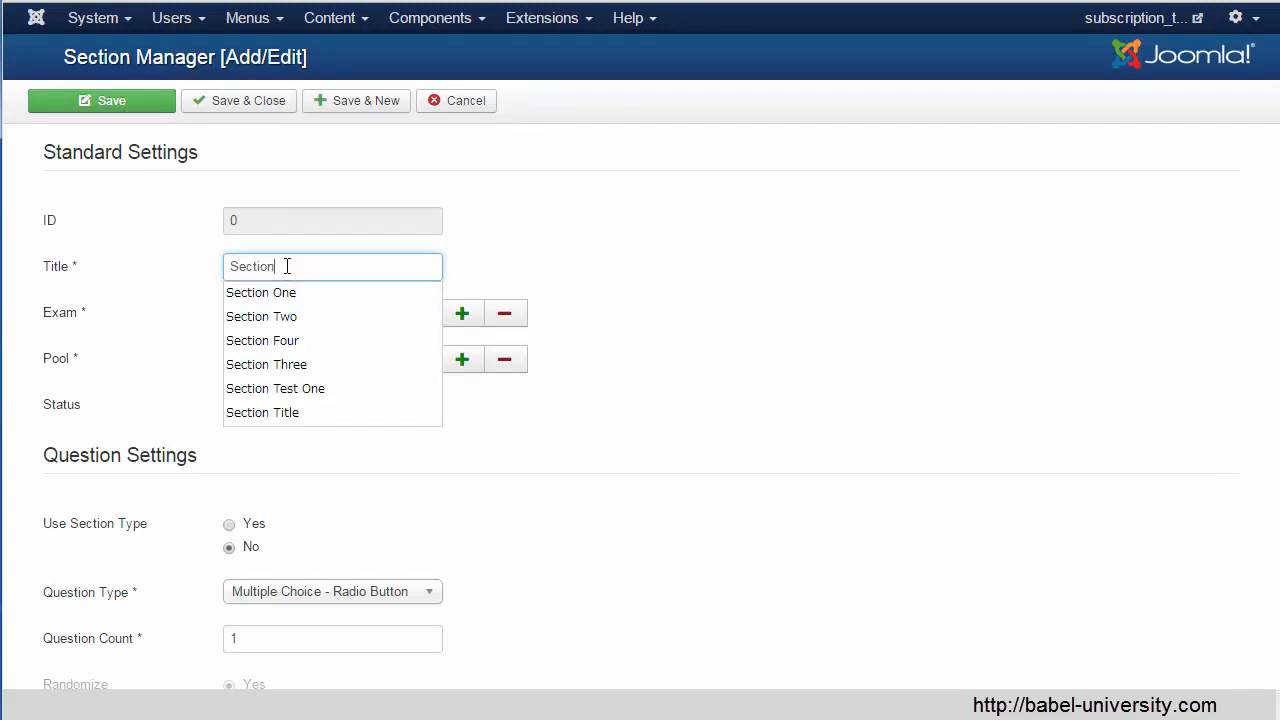
text( One)
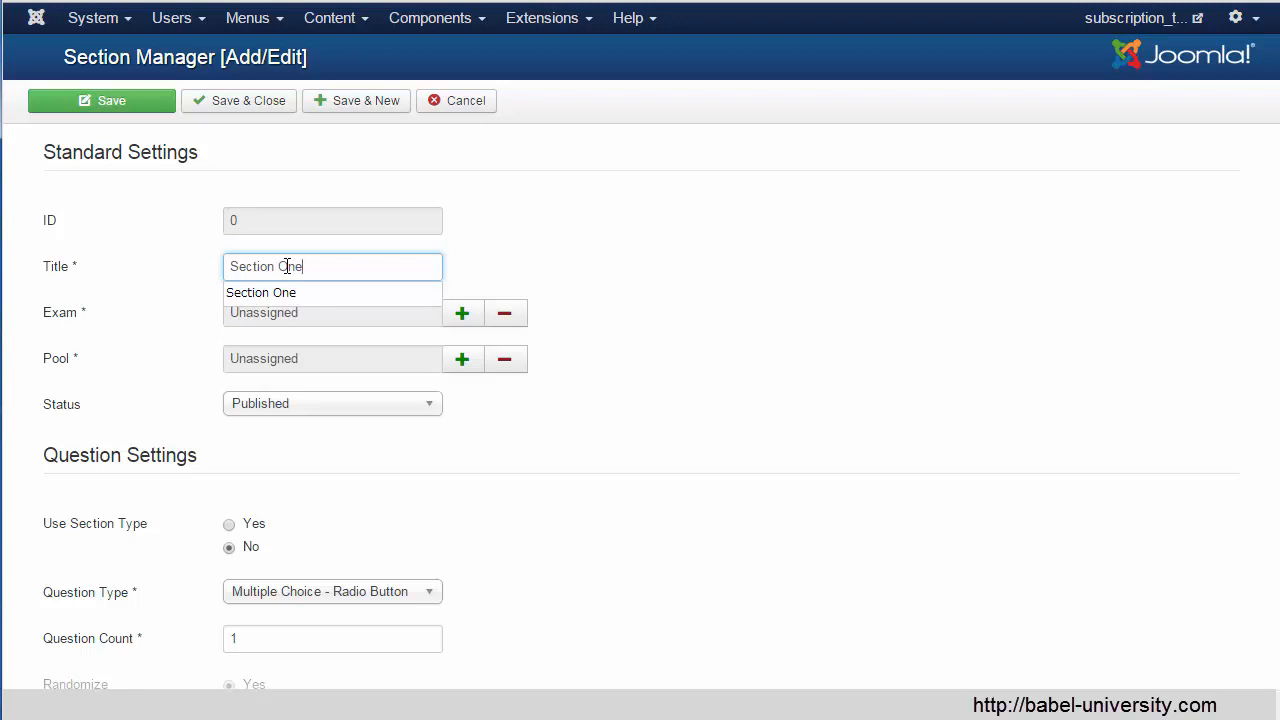
click(505, 268)
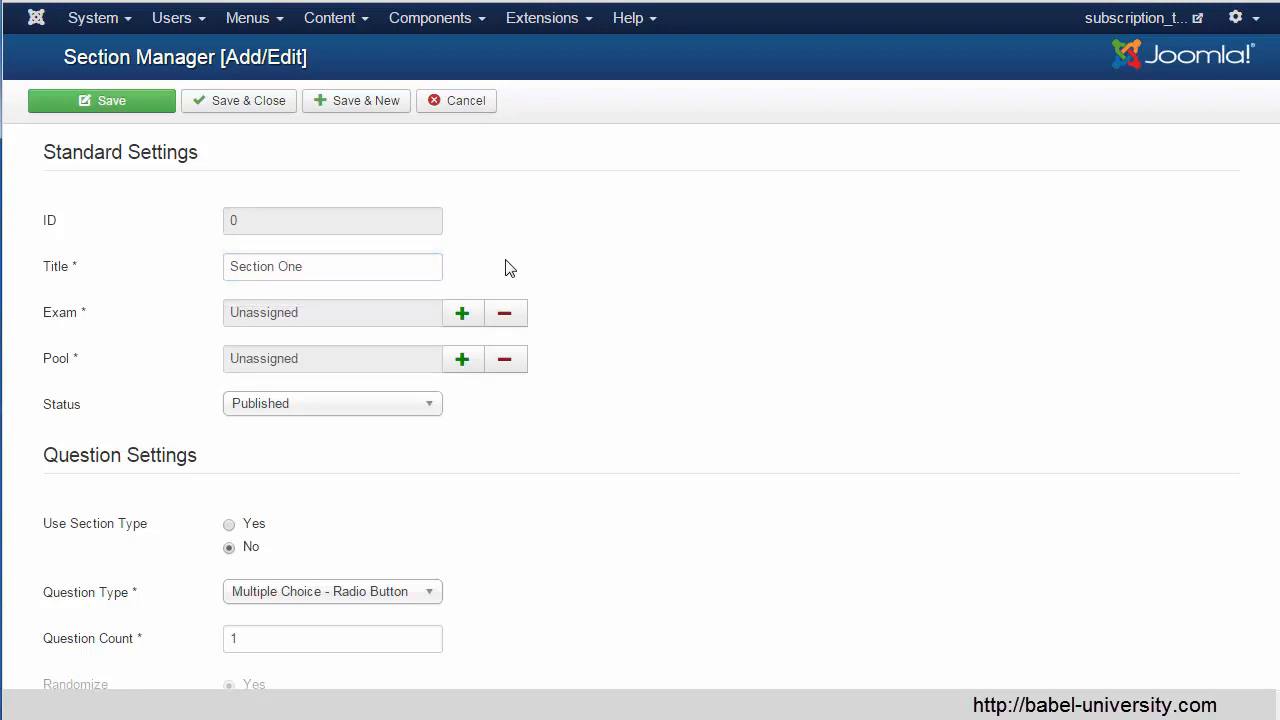
click(462, 317)
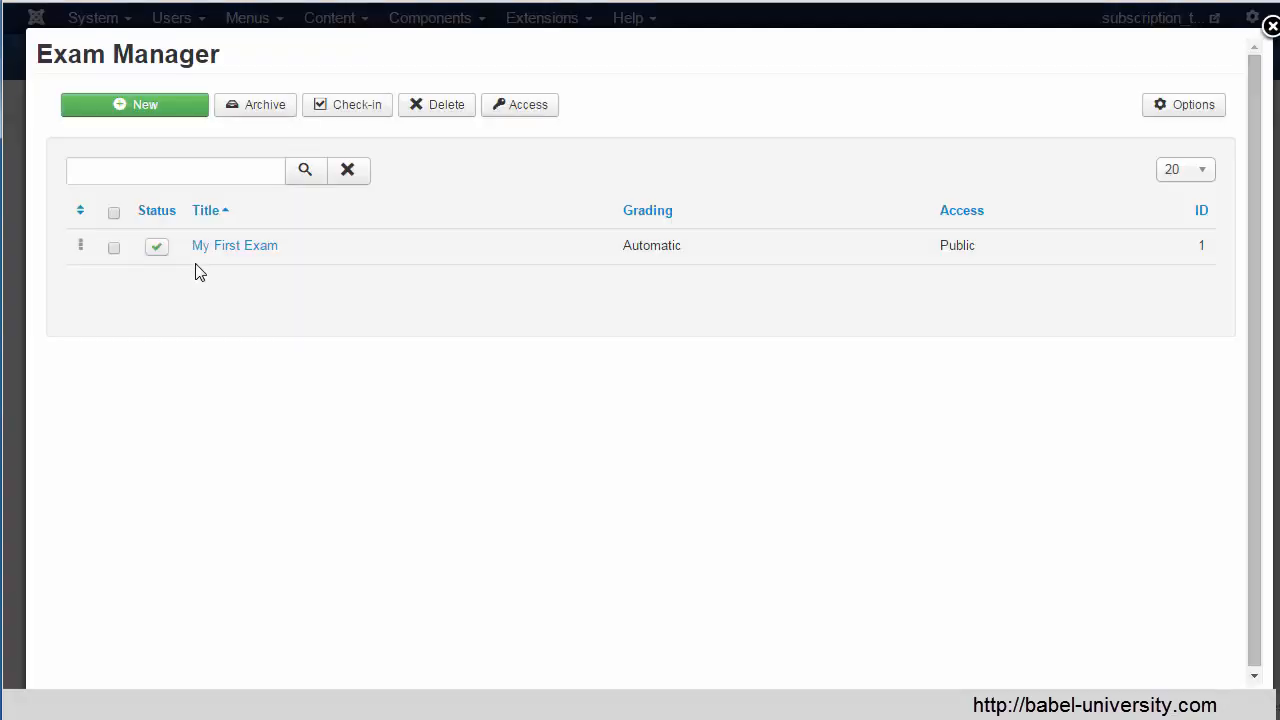
click(238, 247)
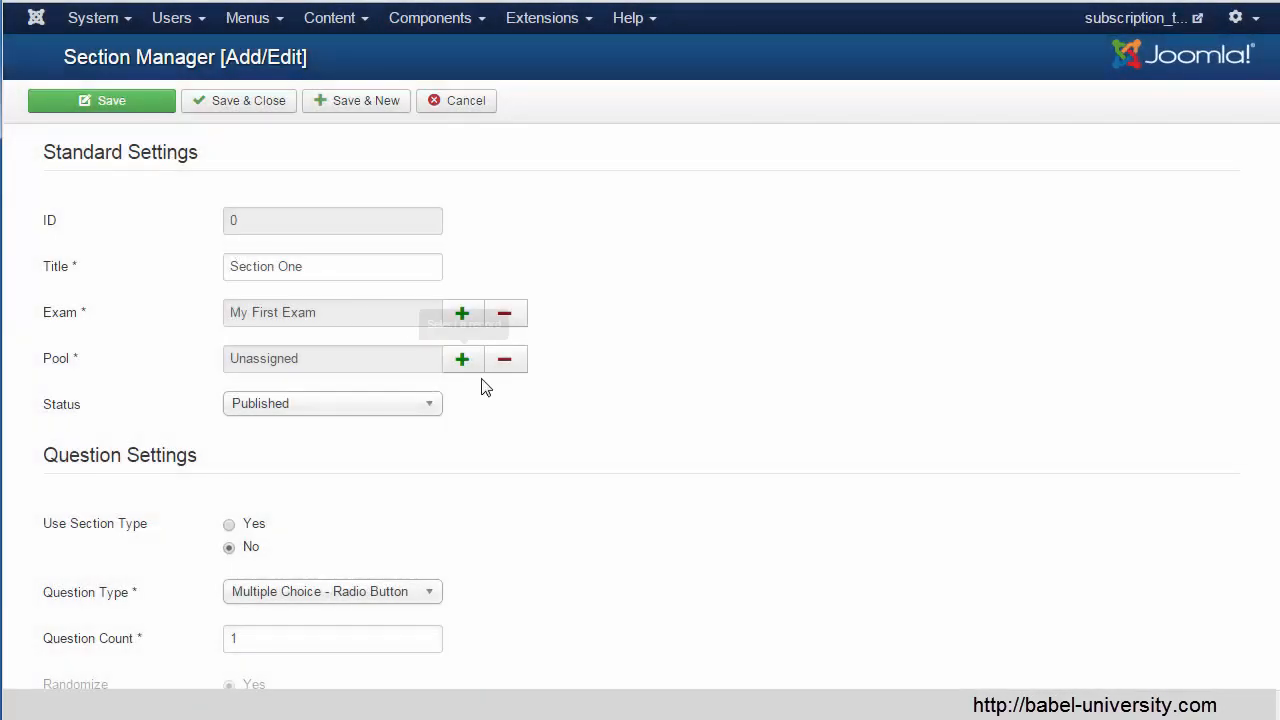
From the section's pool selection, create a question pool titled "Demo Questions" and save and close it
click(462, 360)
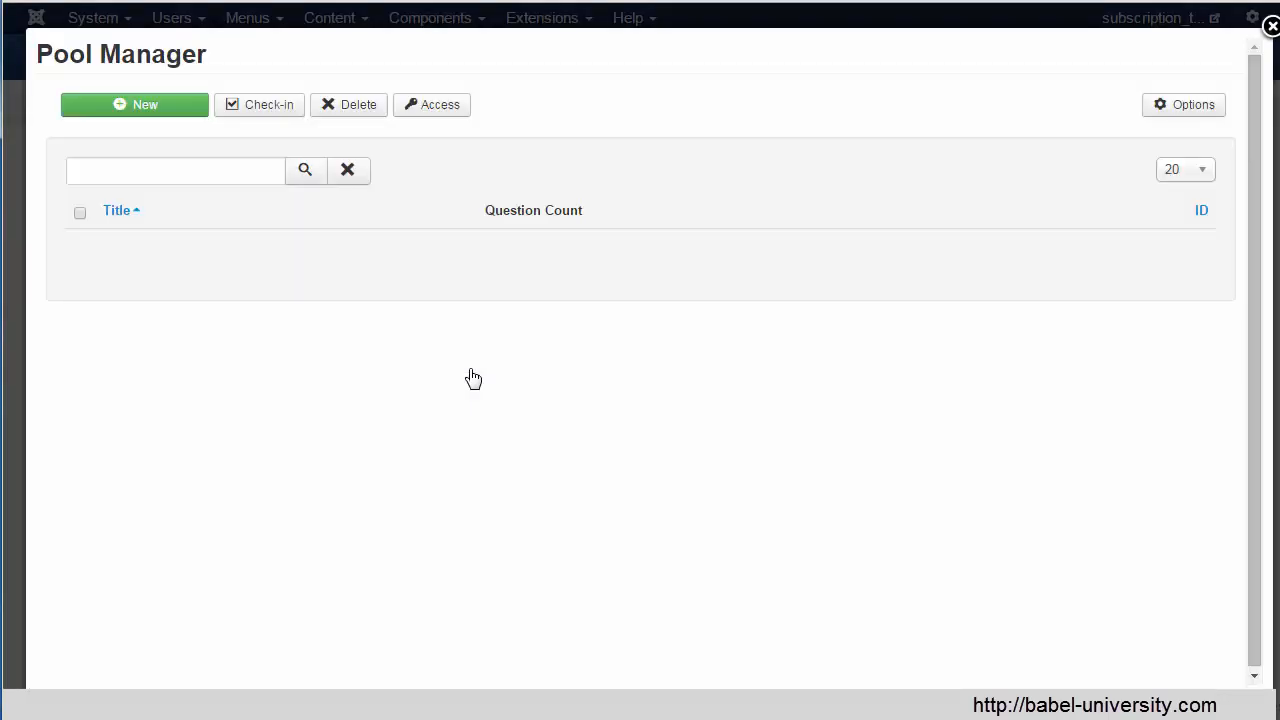
click(147, 110)
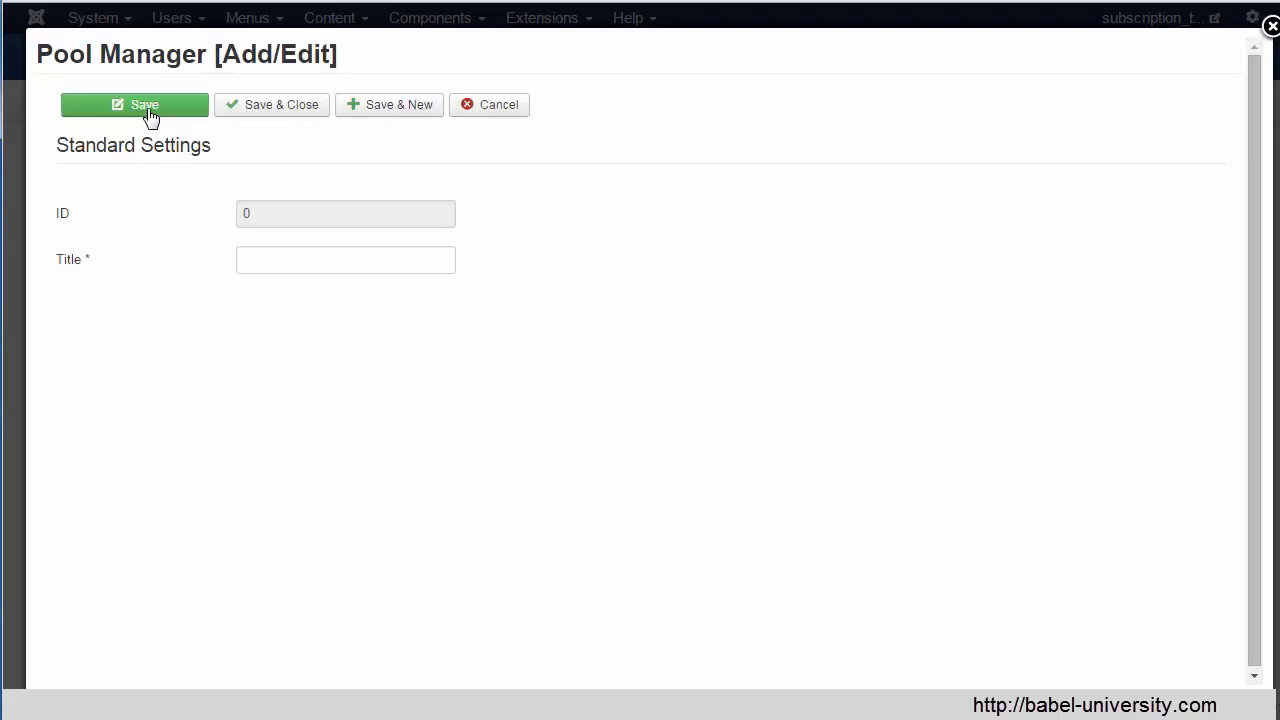
click(268, 264)
text(Demo Questions)
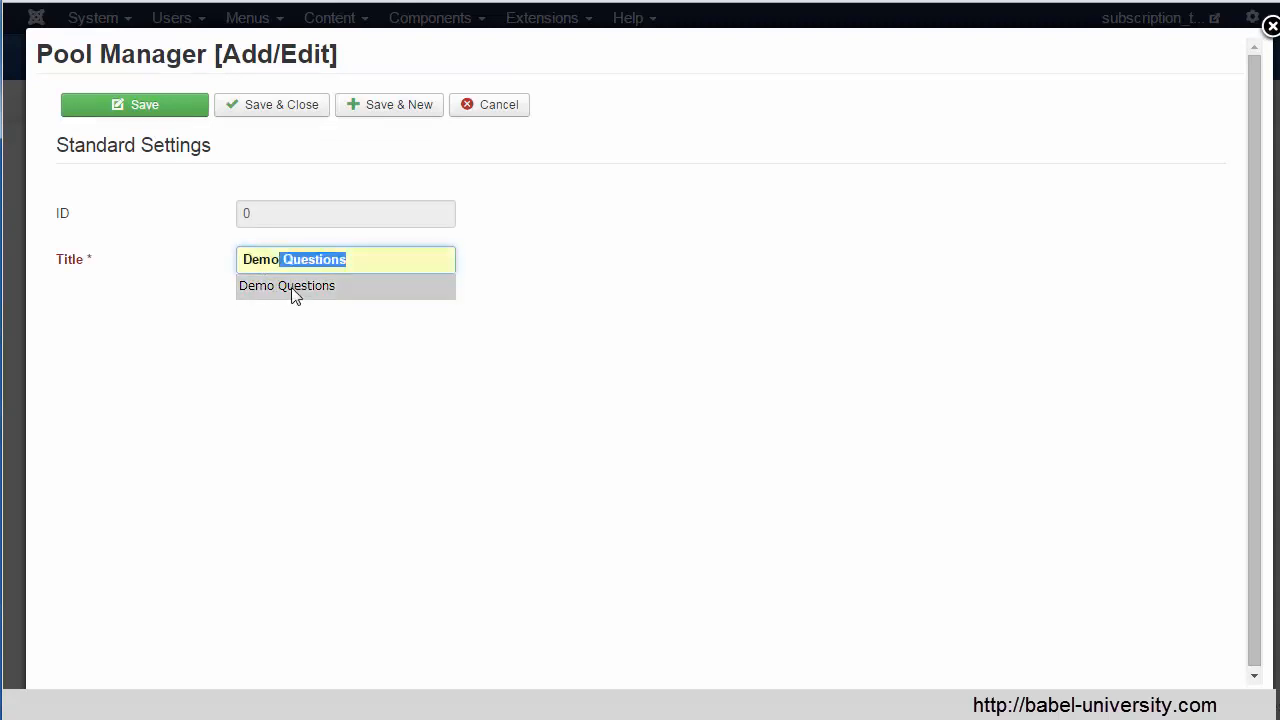
click(292, 287)
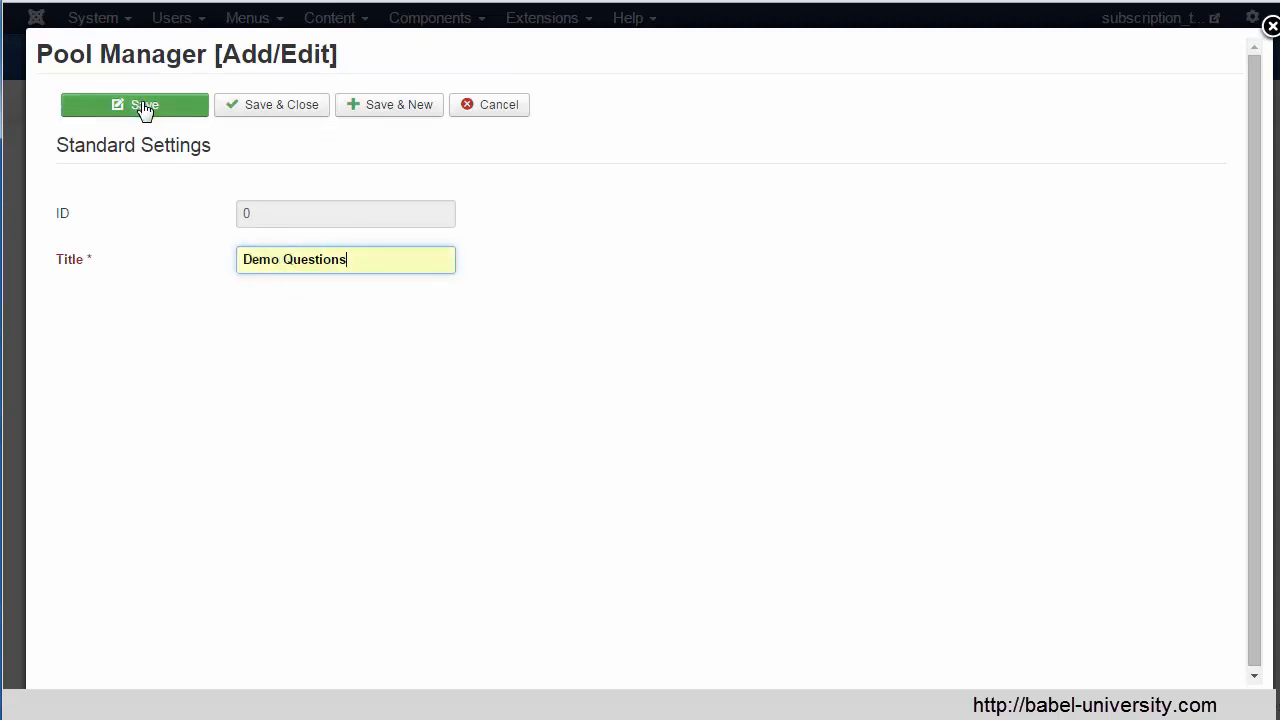
click(263, 118)
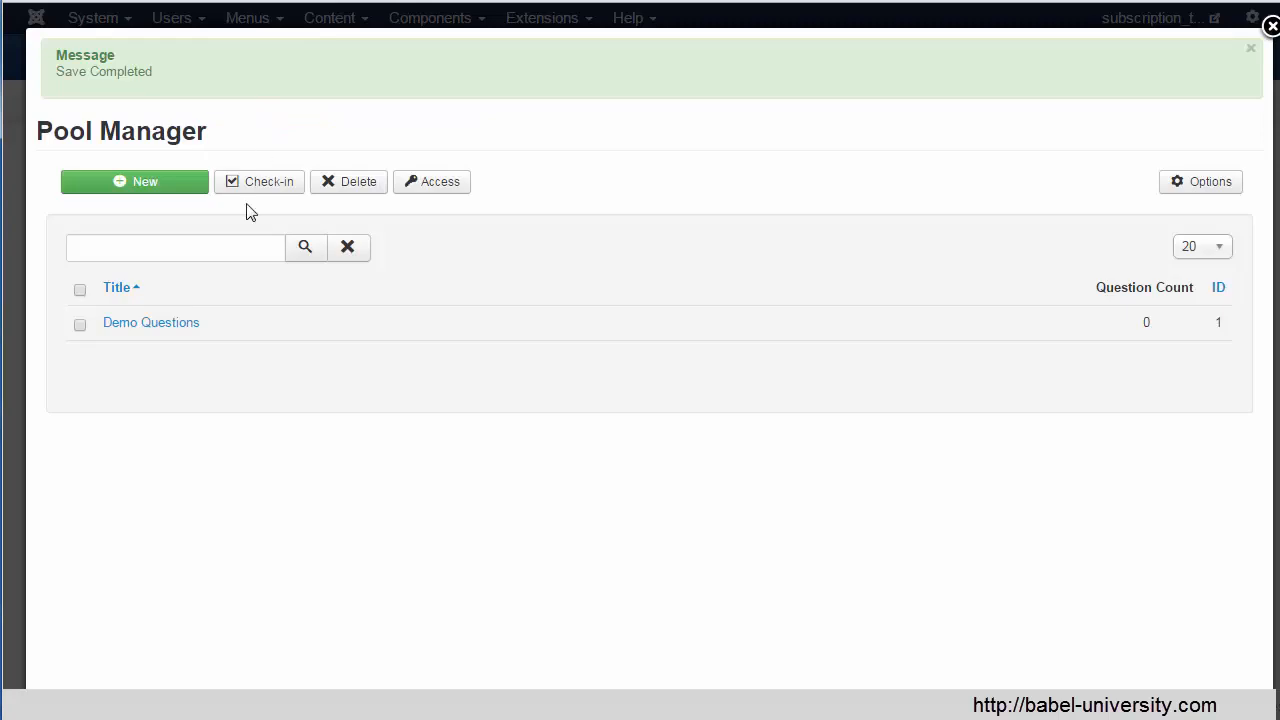
Assign the Demo Questions pool to the section and set its question count to 4
click(155, 323)
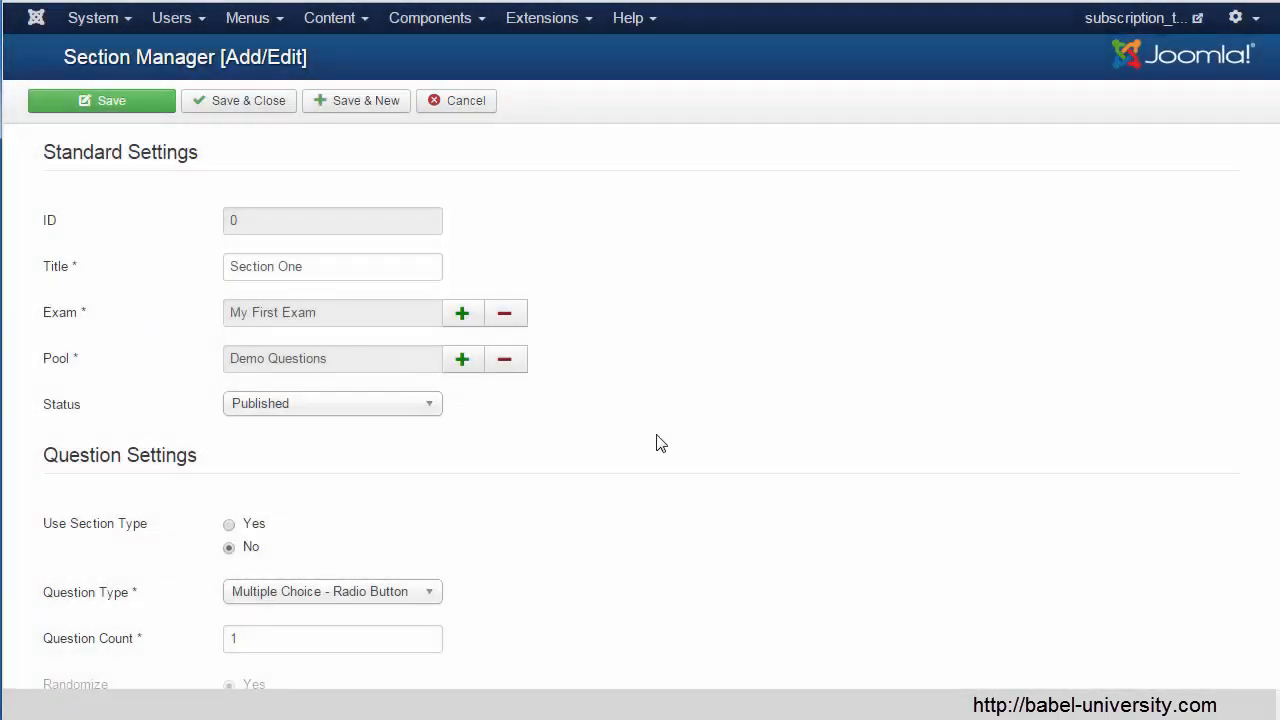
scroll(500, 460, down, 2)
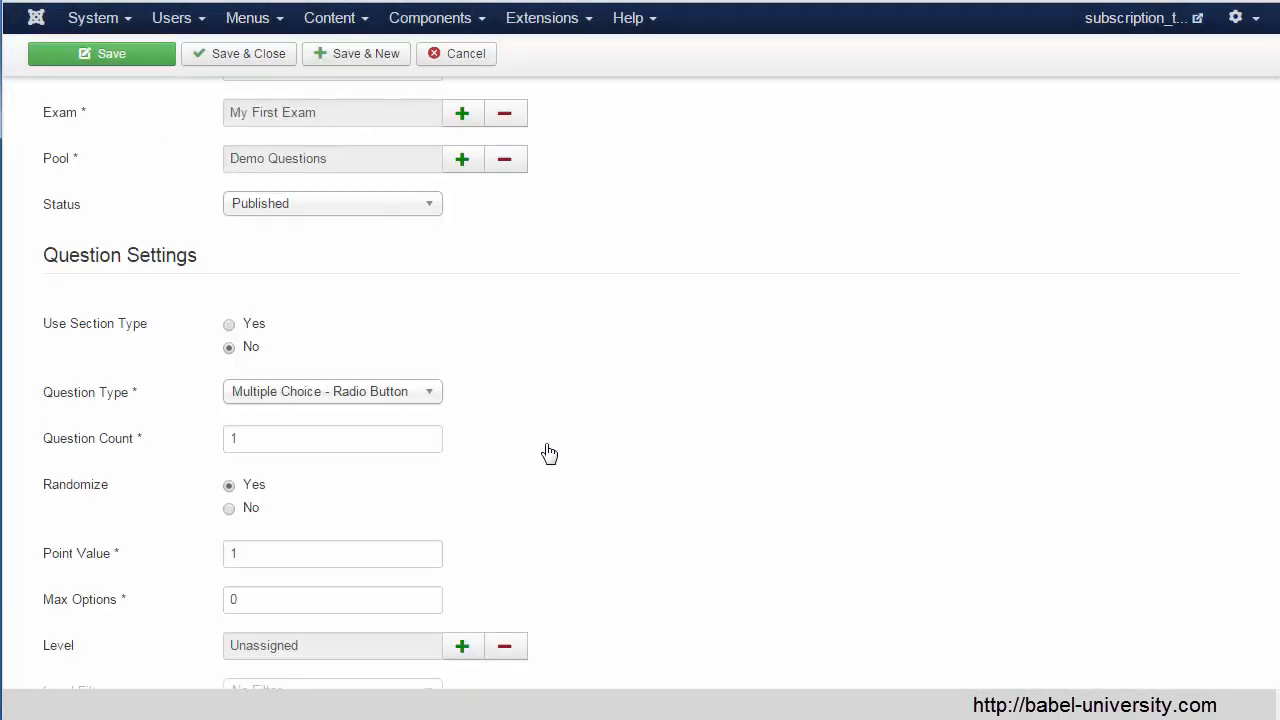
scroll(549, 453, down, 1)
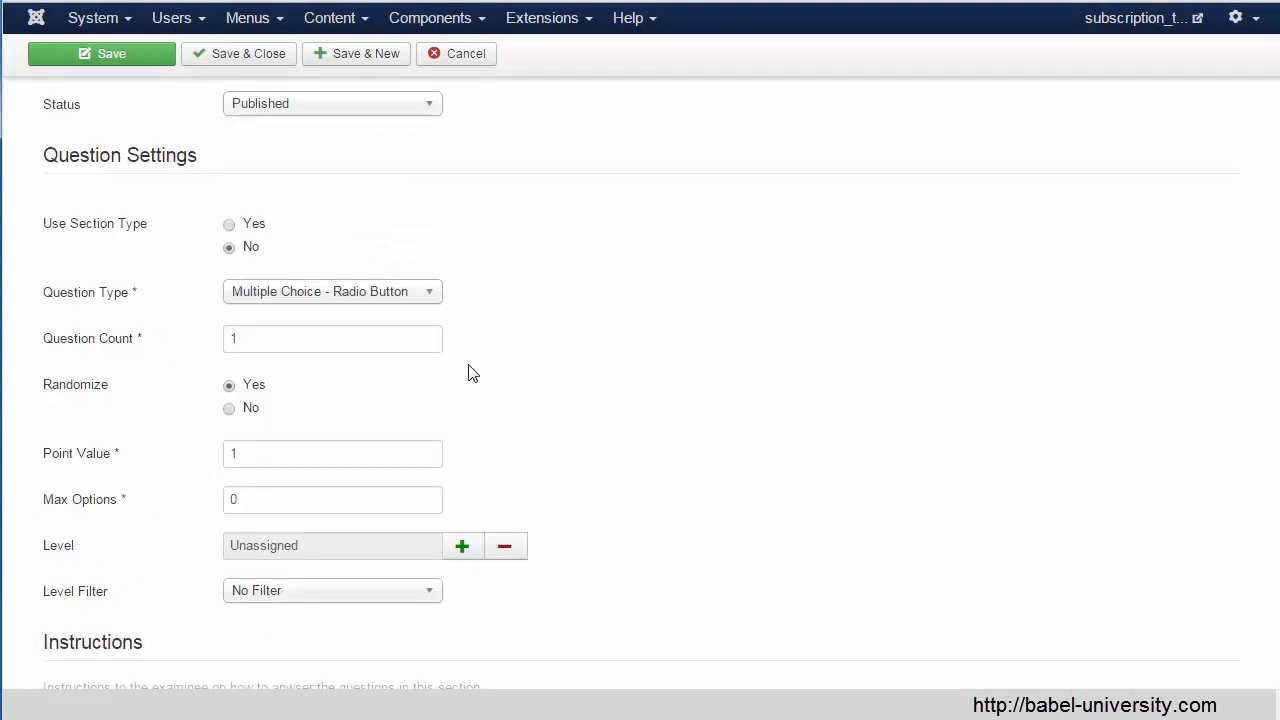
click(430, 337)
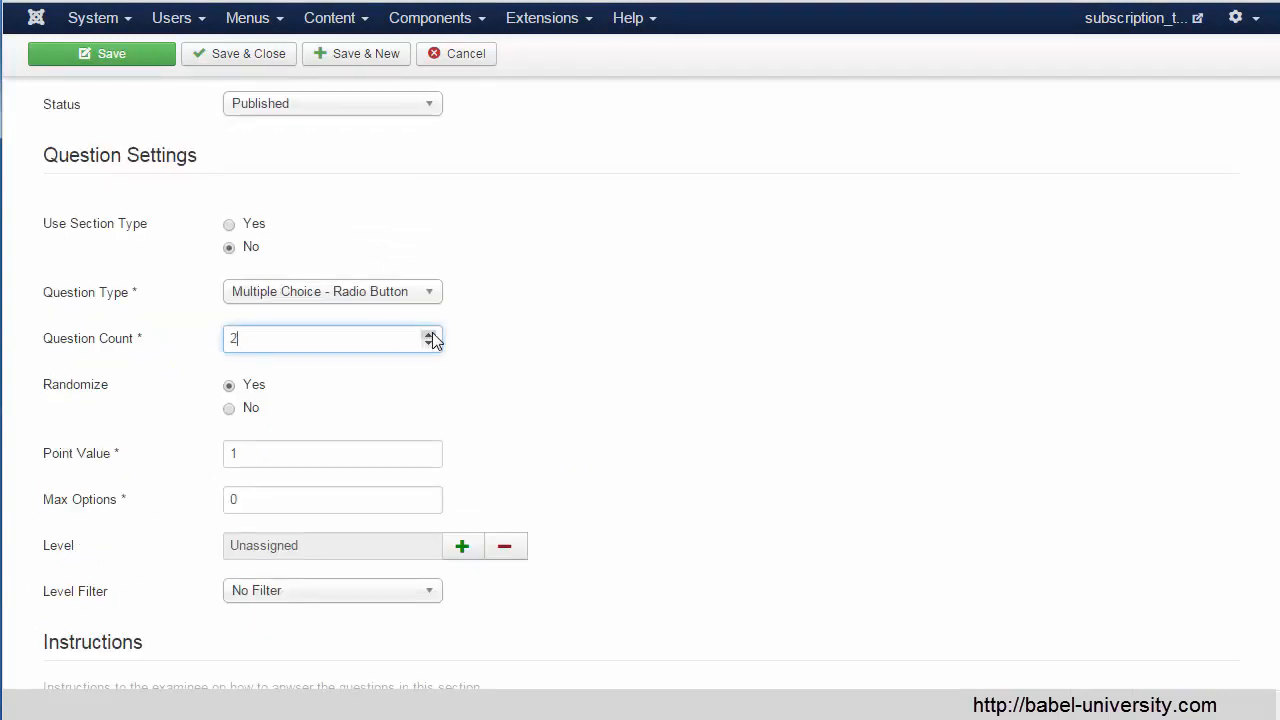
click(430, 337)
click(430, 337)
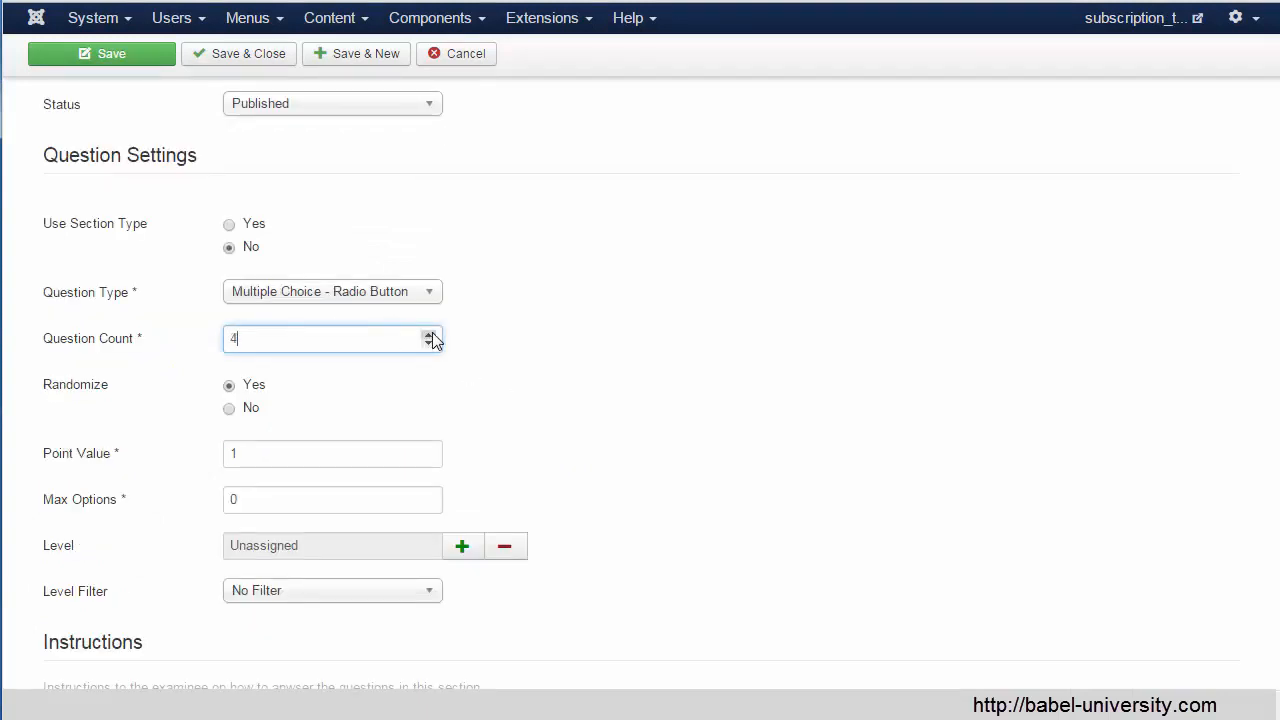
click(527, 369)
Set the section's maximum number of options to 4
scroll(382, 400, down, 1)
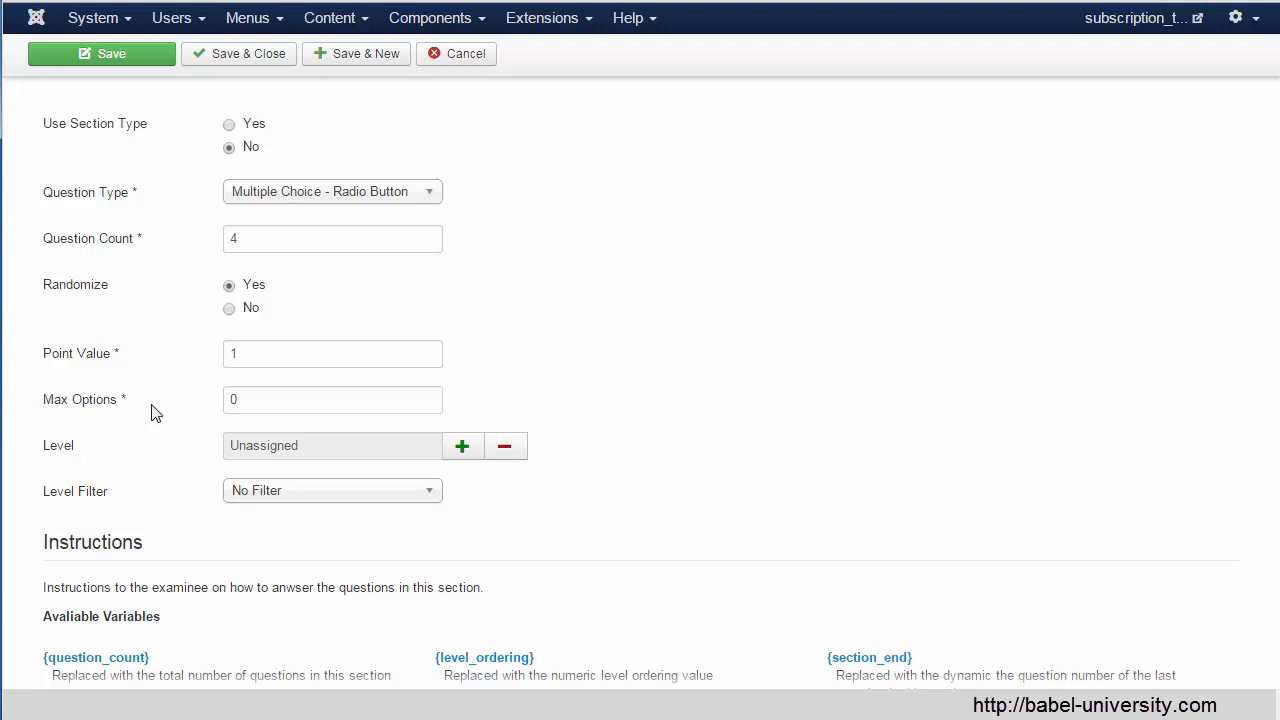
click(428, 396)
click(428, 396)
click(428, 396)
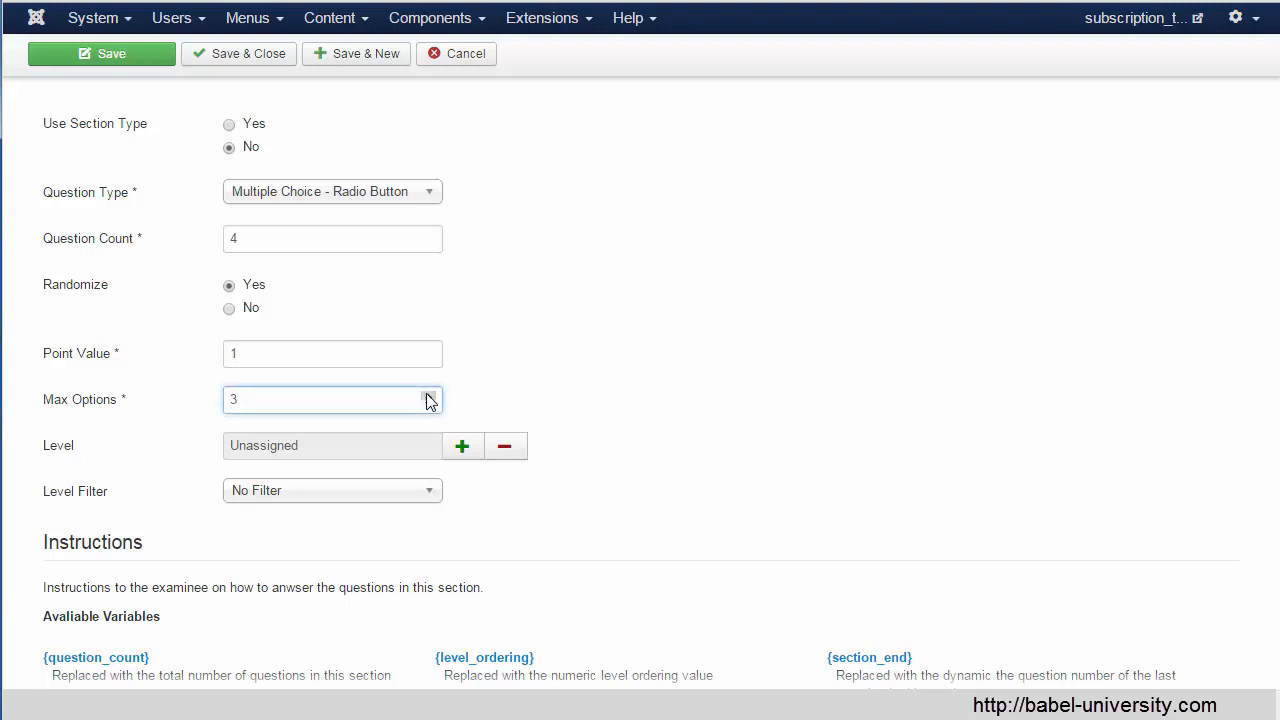
click(428, 396)
Enter the section instructions "Please answer questions {section_start} to {section_end} and submit the exam." and save and close the section
scroll(595, 375, down, 3)
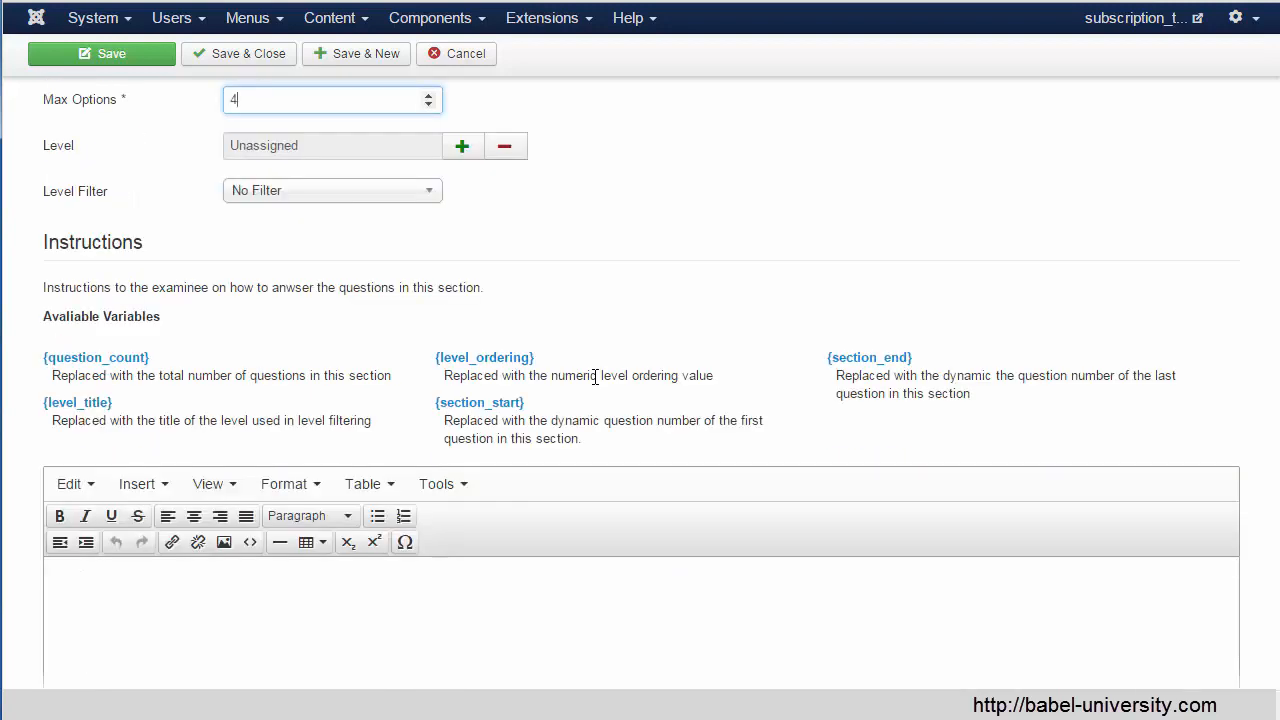
scroll(595, 377, down, 2)
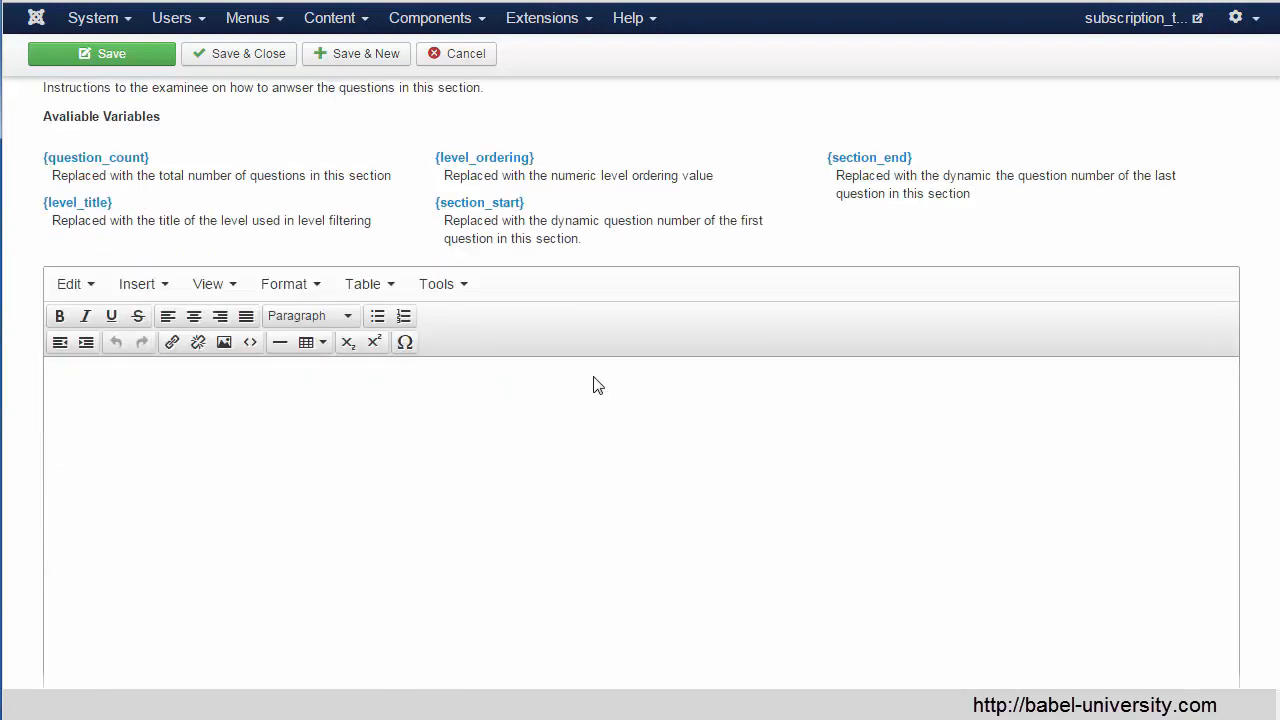
click(437, 410)
text(Please )
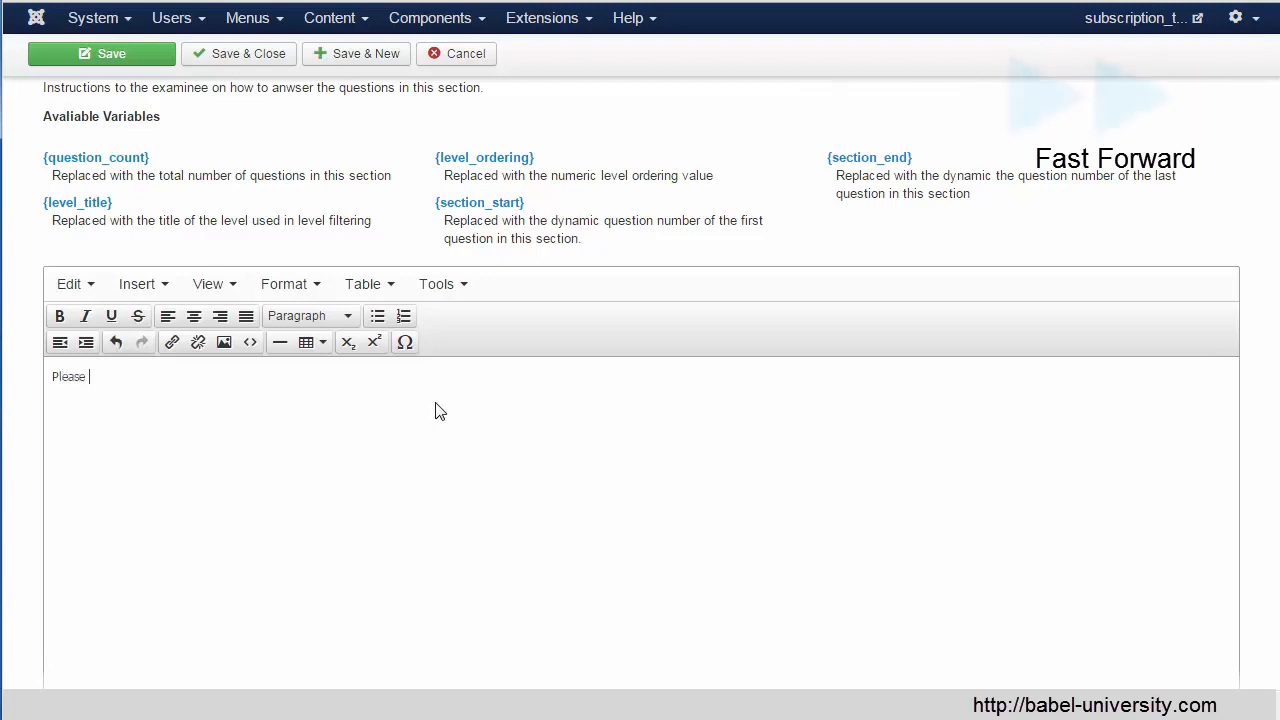
text(answer questions)
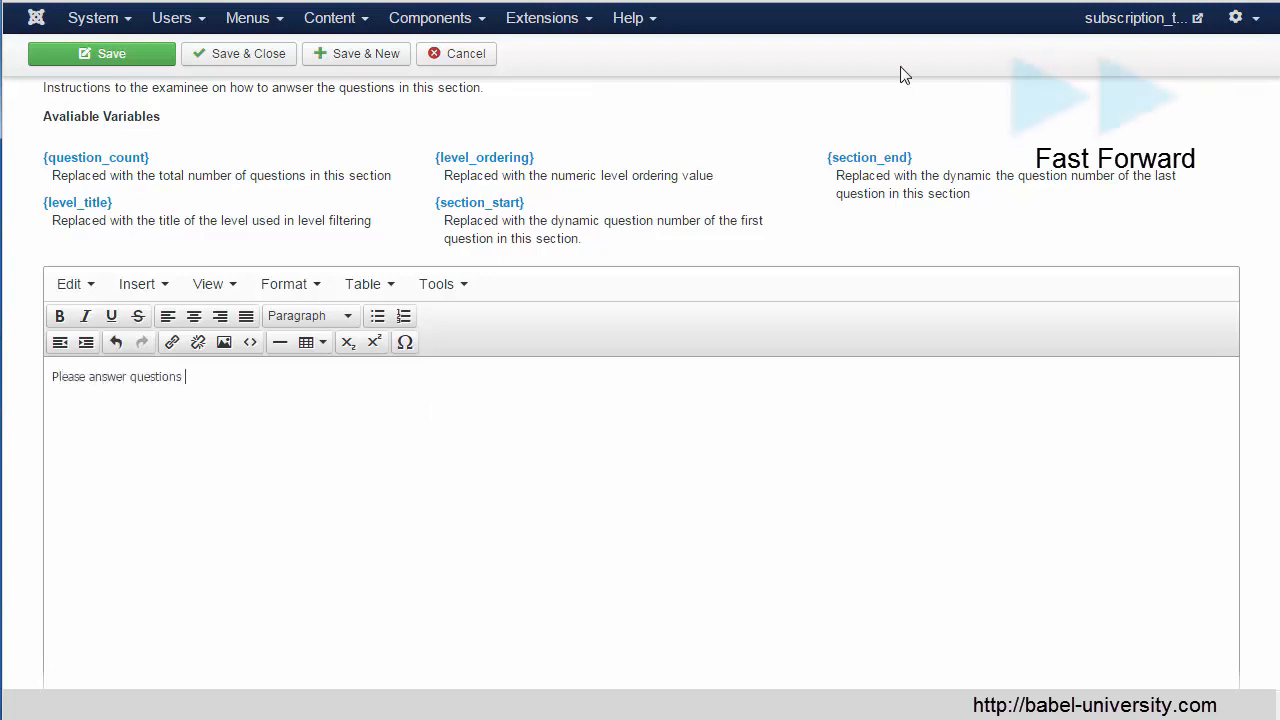
click(505, 208)
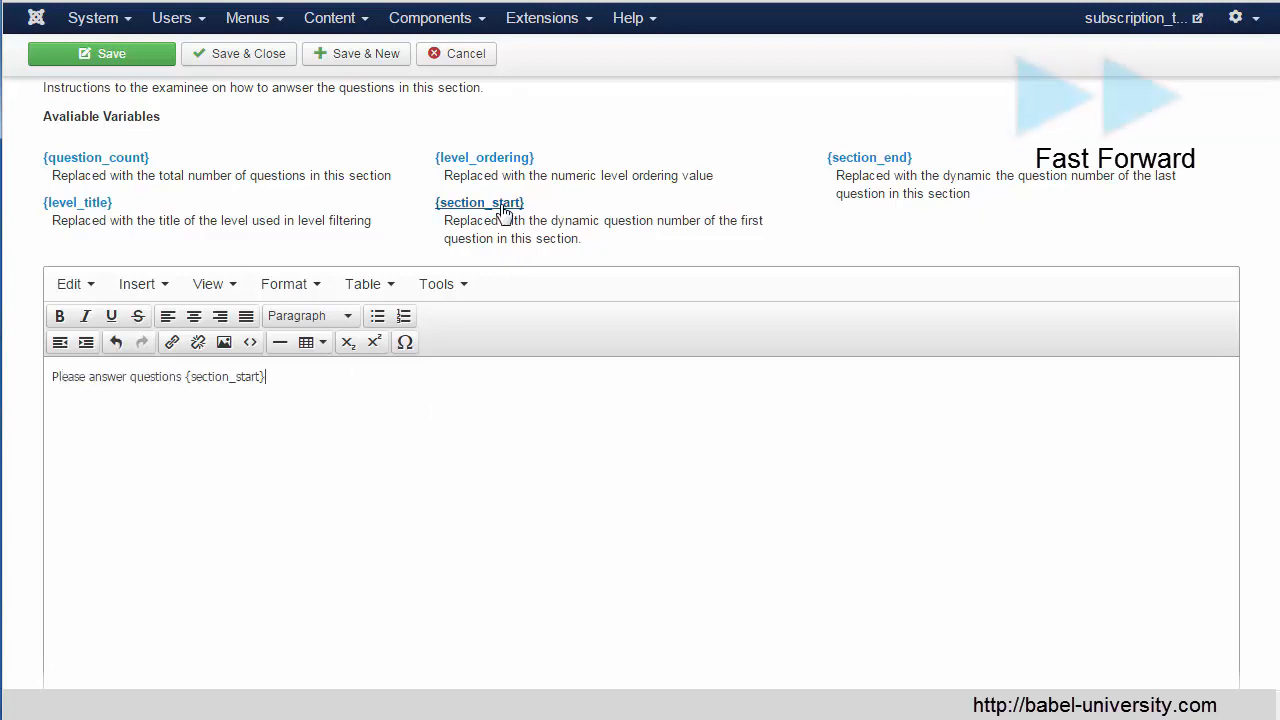
text(to)
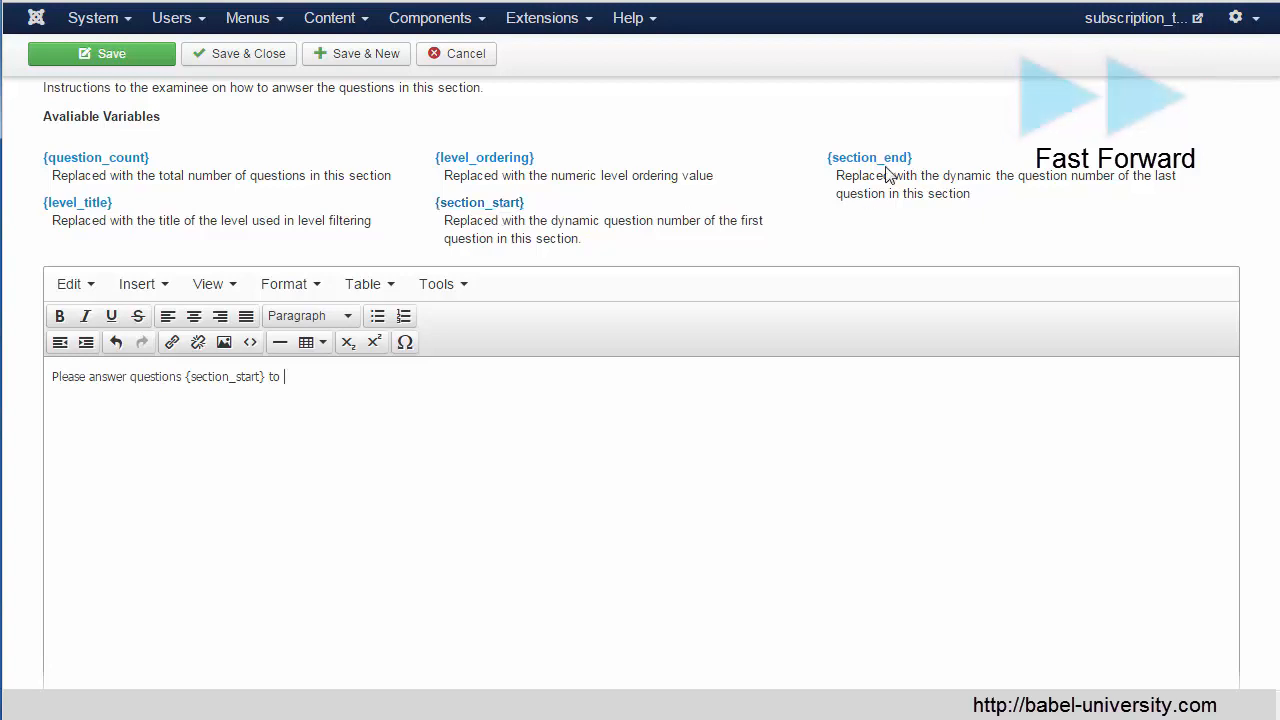
click(886, 160)
text(and submit the exam)
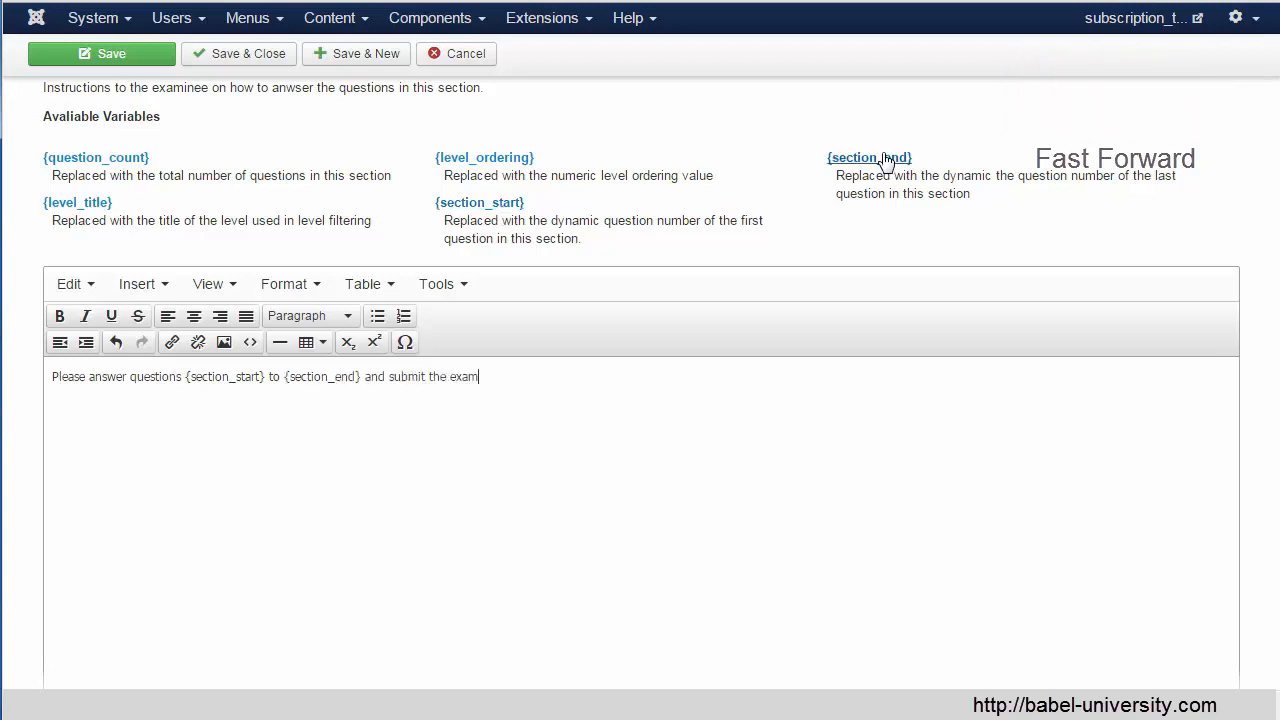
text(.)
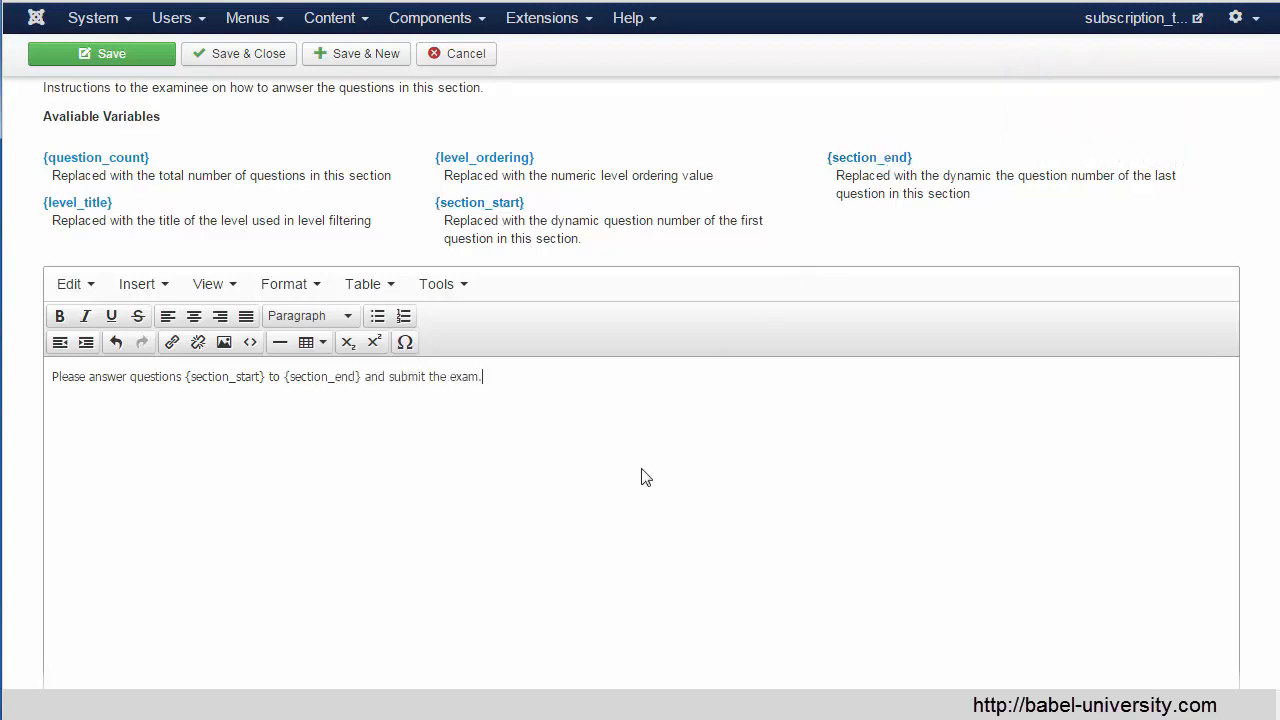
click(217, 63)
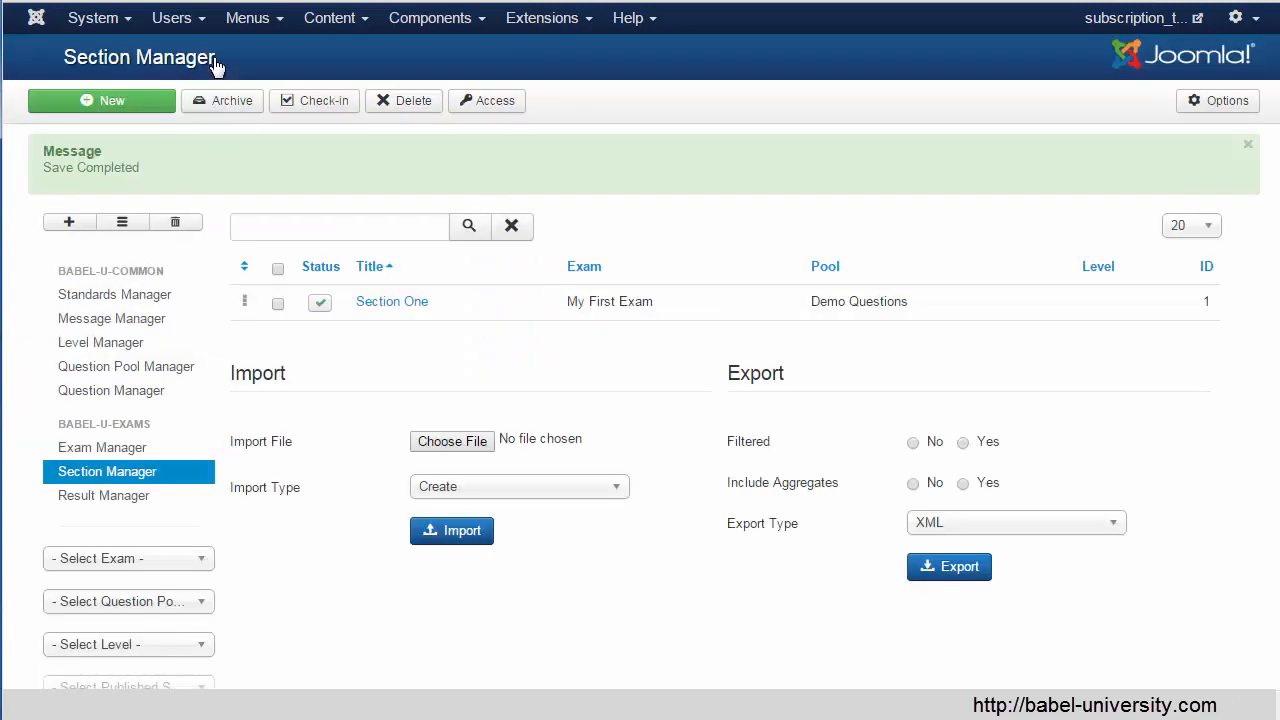
Create a new question in the Question Manager and assign it to the Demo Questions pool
click(133, 393)
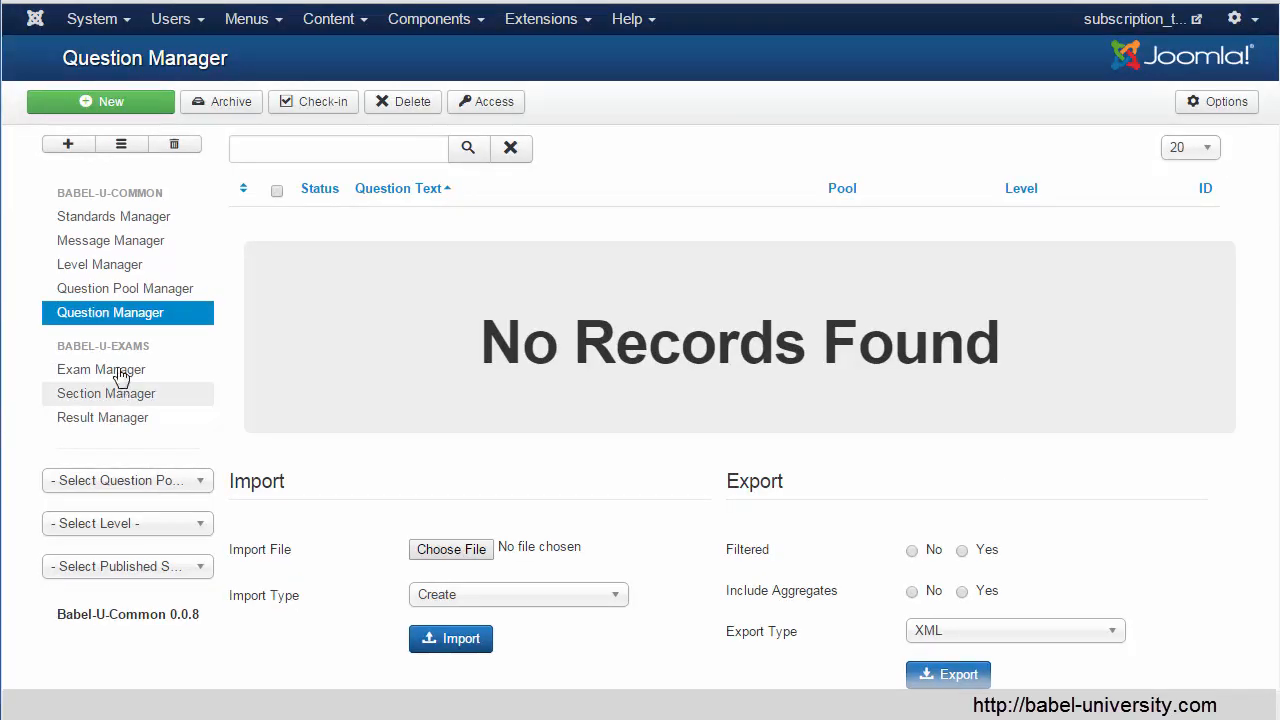
click(123, 101)
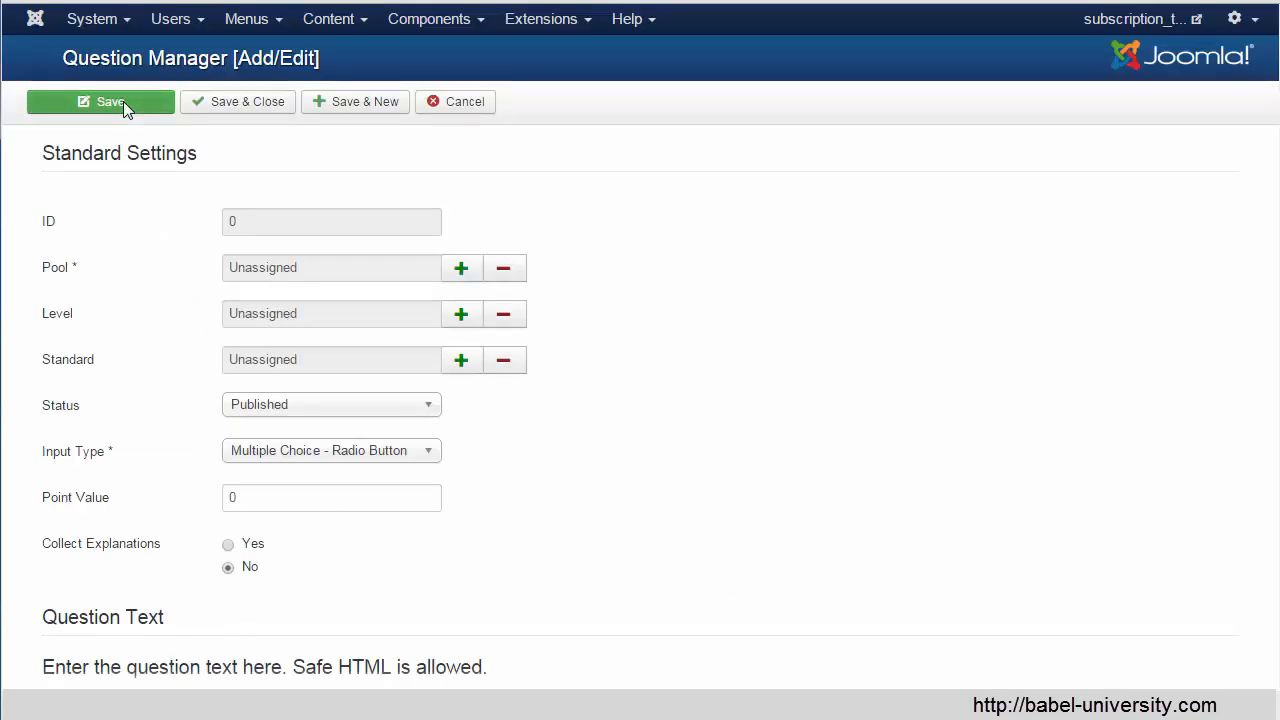
click(461, 270)
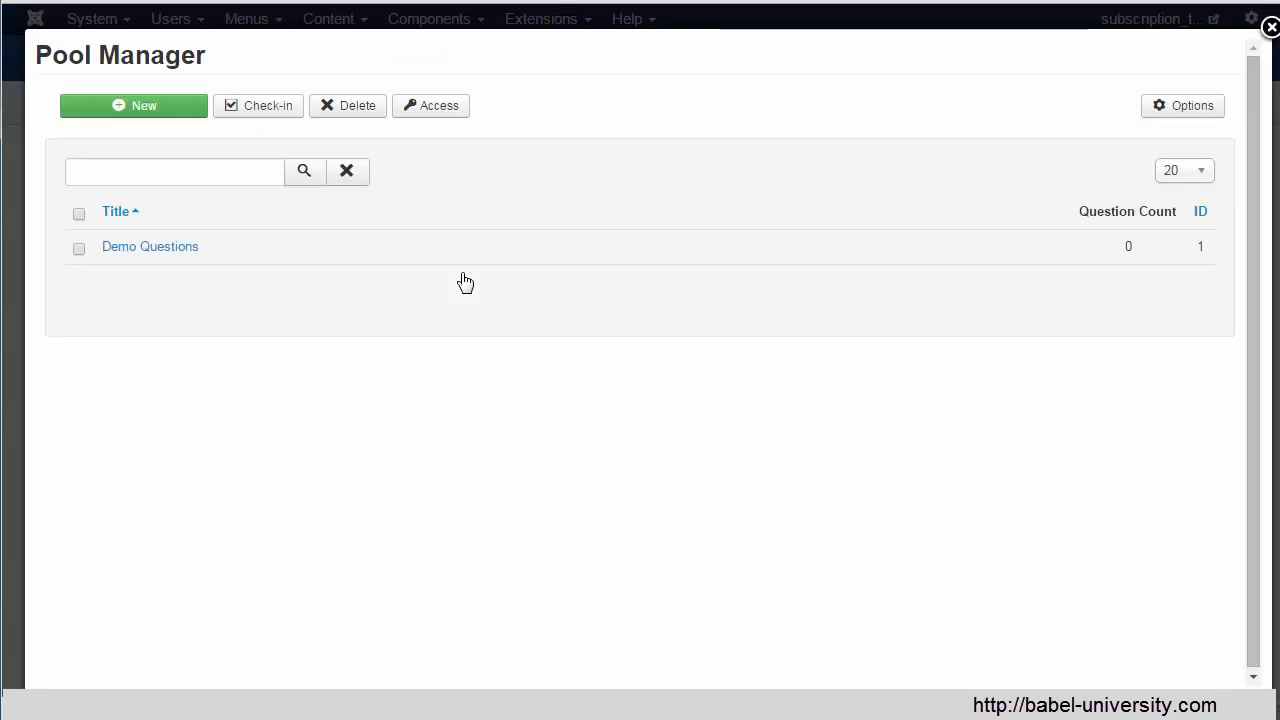
click(188, 254)
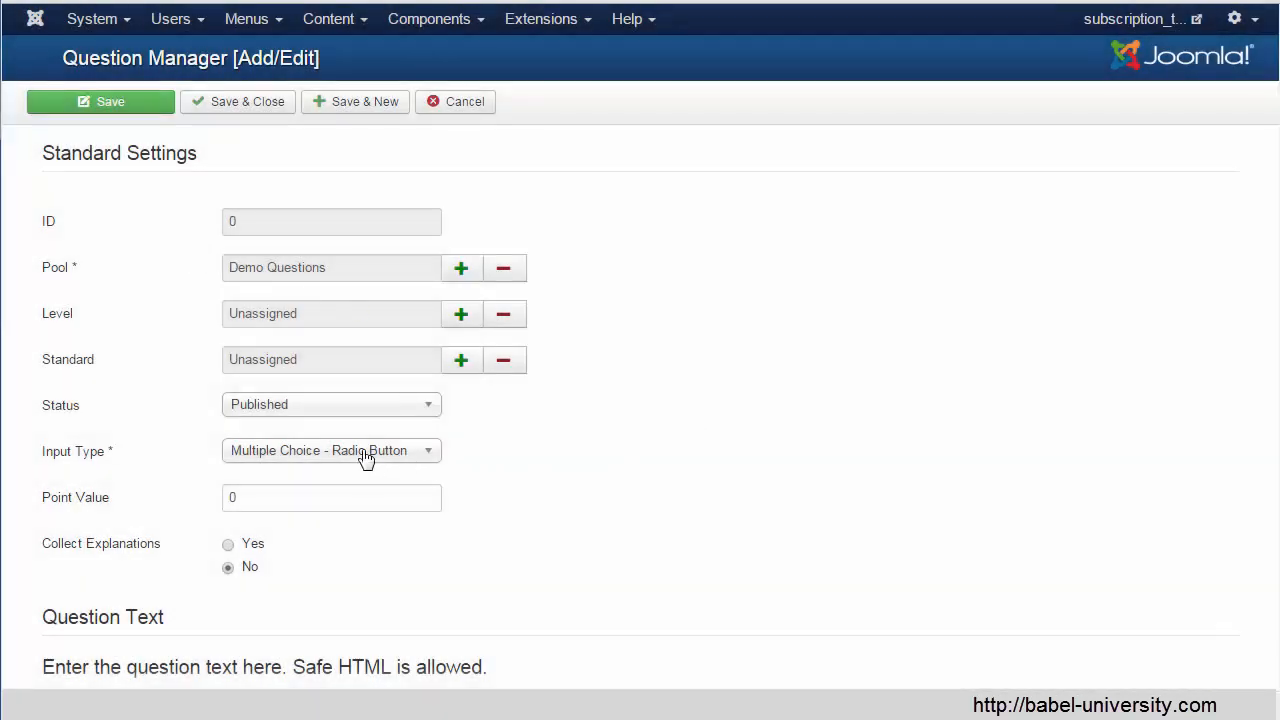
Enter "How many days are in a week?" as the question text
scroll(366, 460, down, 2)
scroll(296, 386, down, 1)
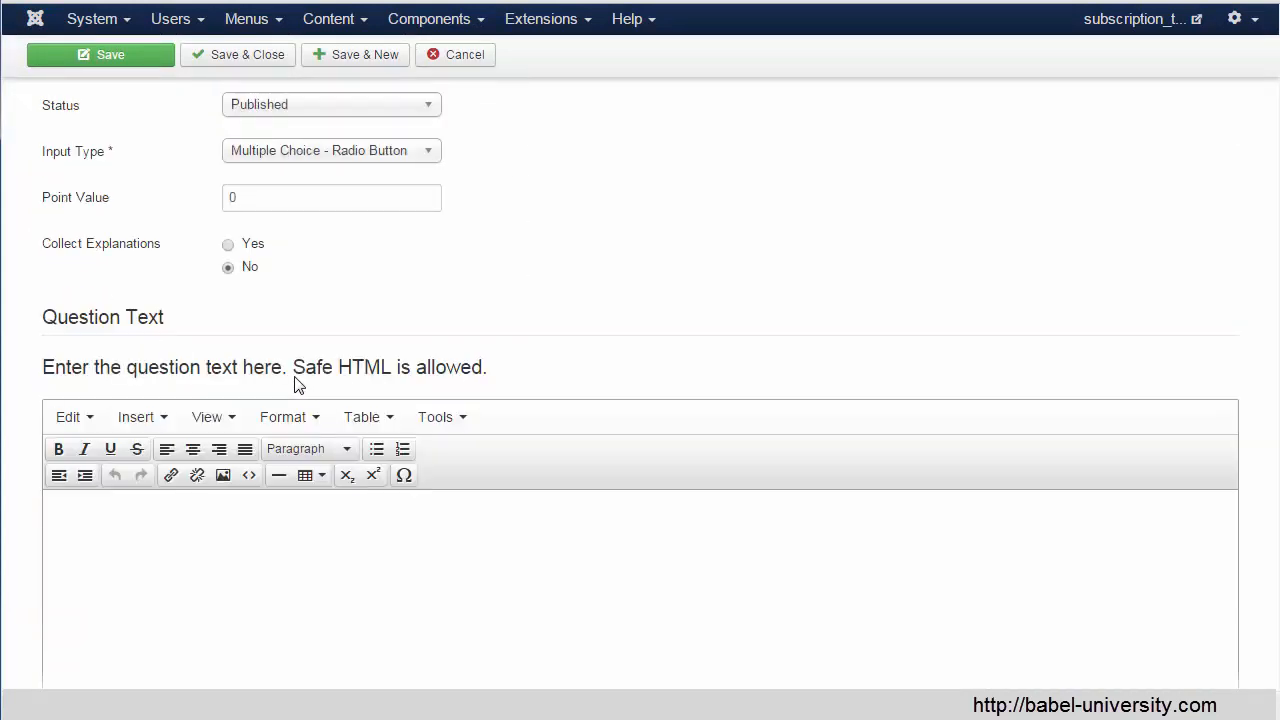
scroll(364, 545, down, 1)
scroll(363, 542, down, 2)
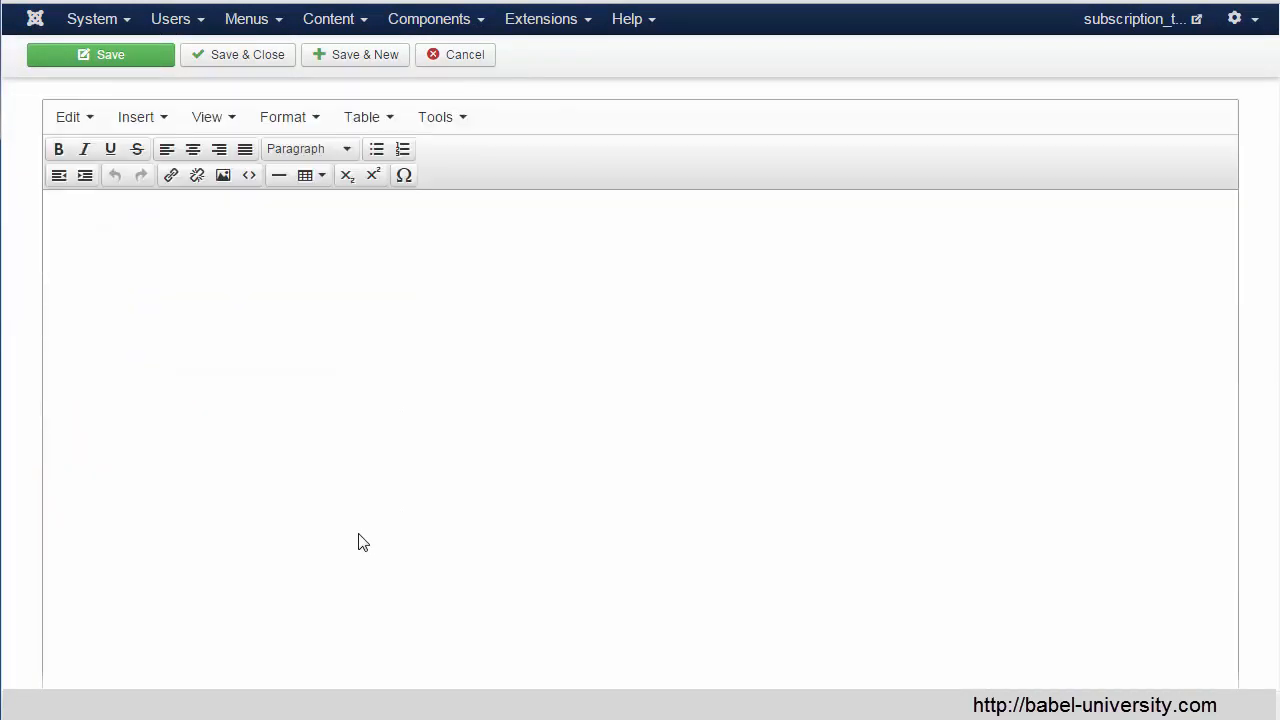
click(210, 368)
text(How many days are in a week?)
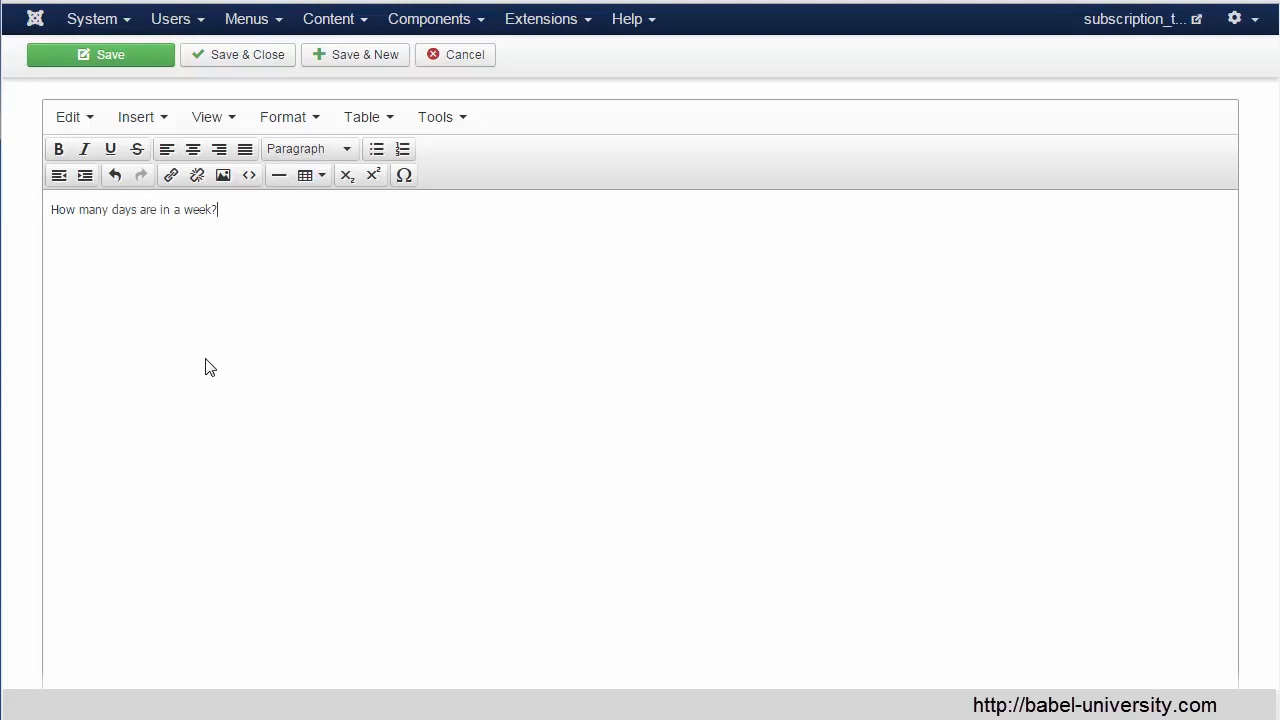
Set the correct answer to 7 and the incorrect options to 8|16|24, and save the question while starting a new one
scroll(206, 366, down, 7)
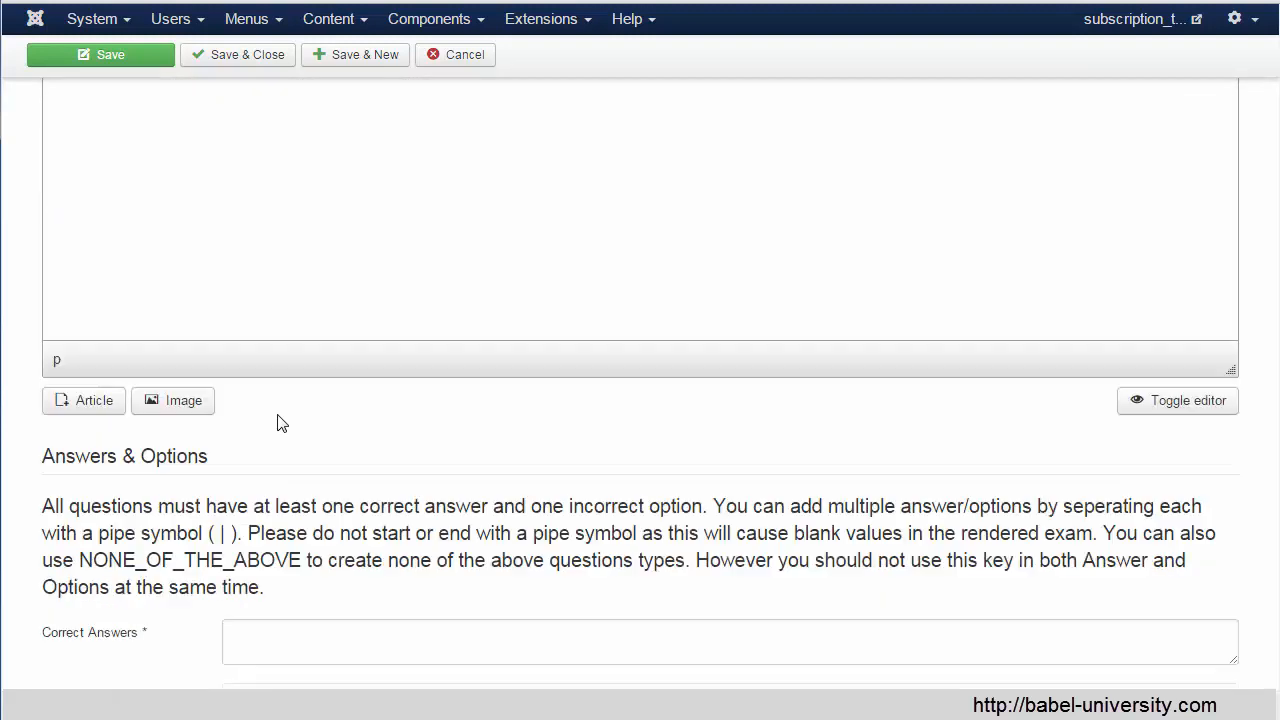
click(289, 243)
text(7)
key(Tab)
text(8)
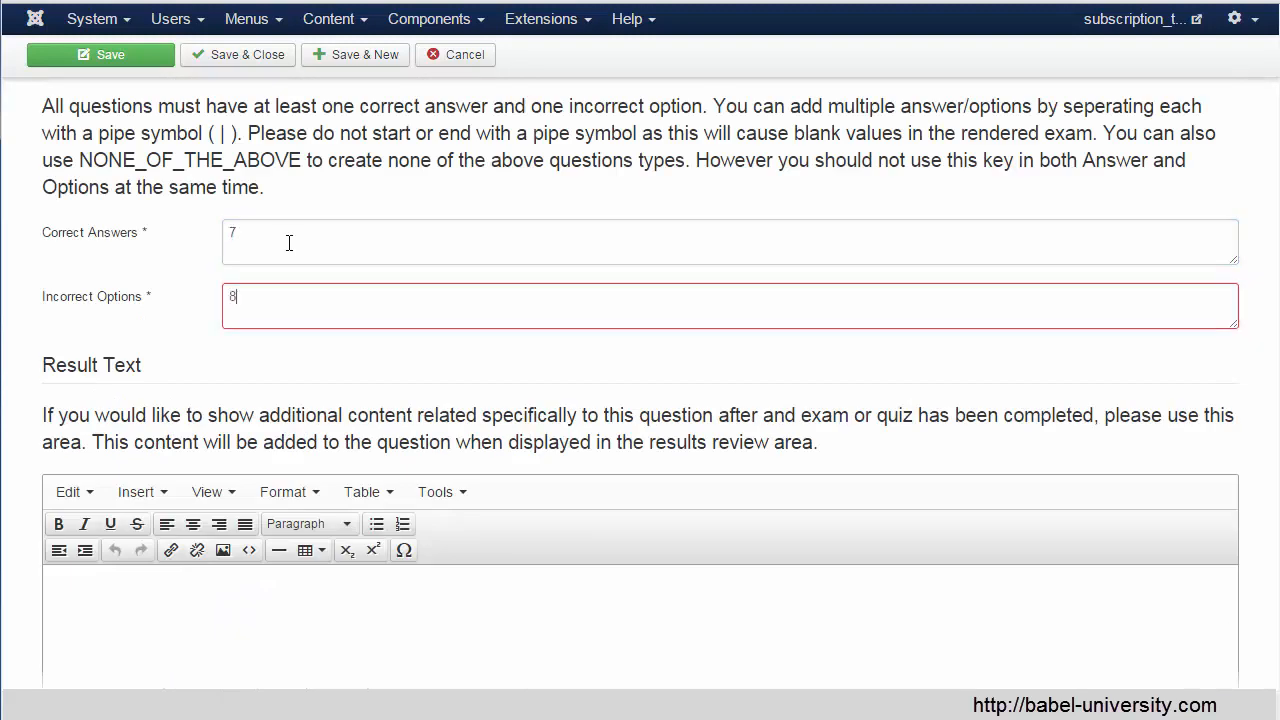
text(|16|24)
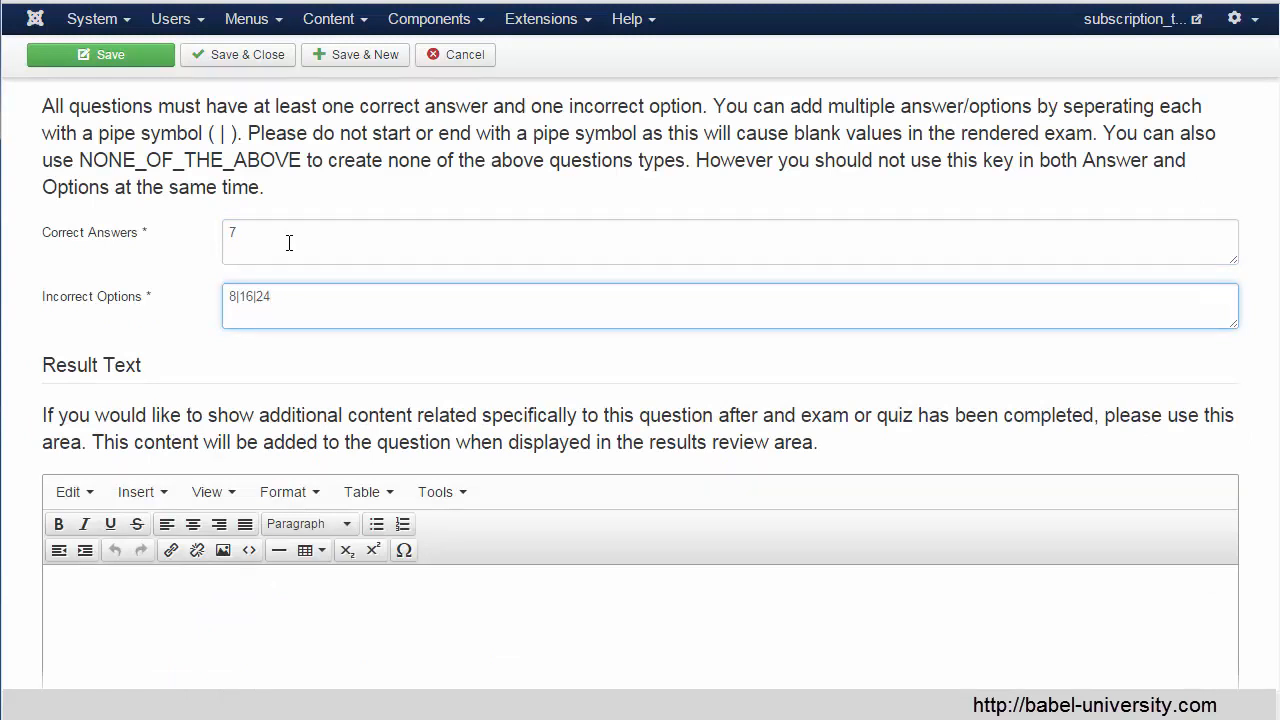
click(357, 62)
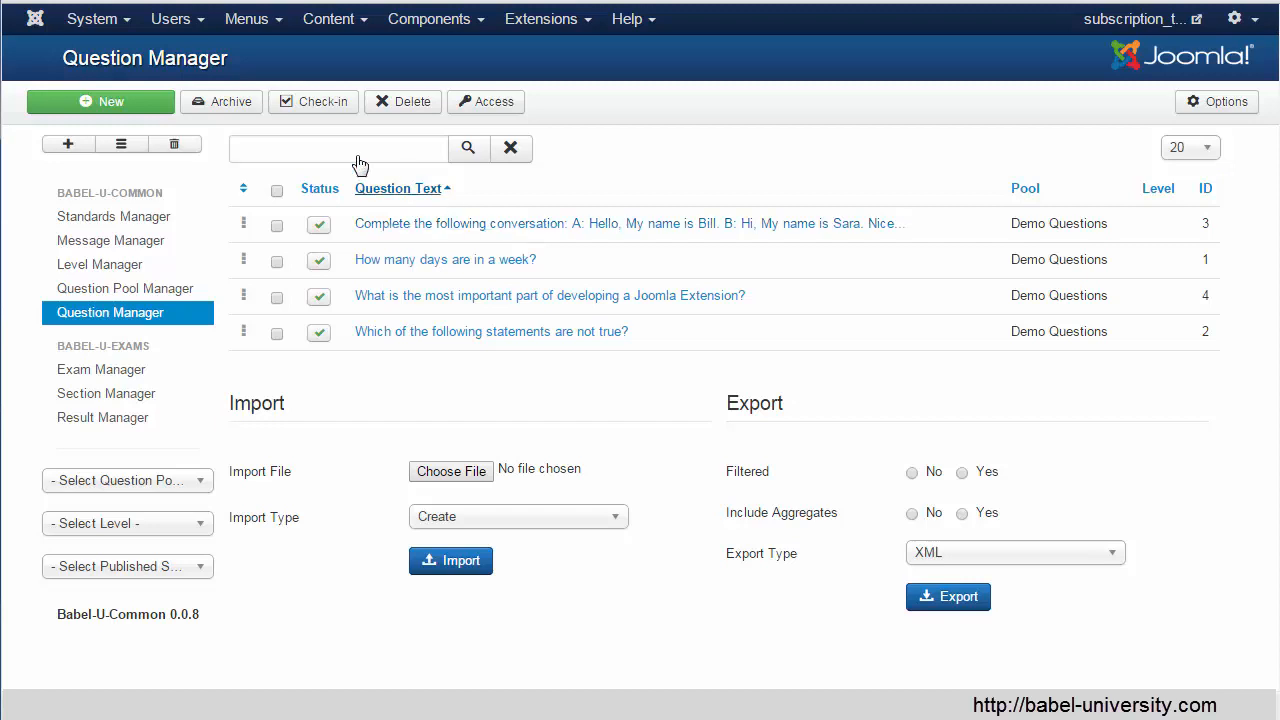
Add a new item to the Main Menu with the Babel-U-Exams type Exam Details
click(251, 30)
mouse_move(274, 98)
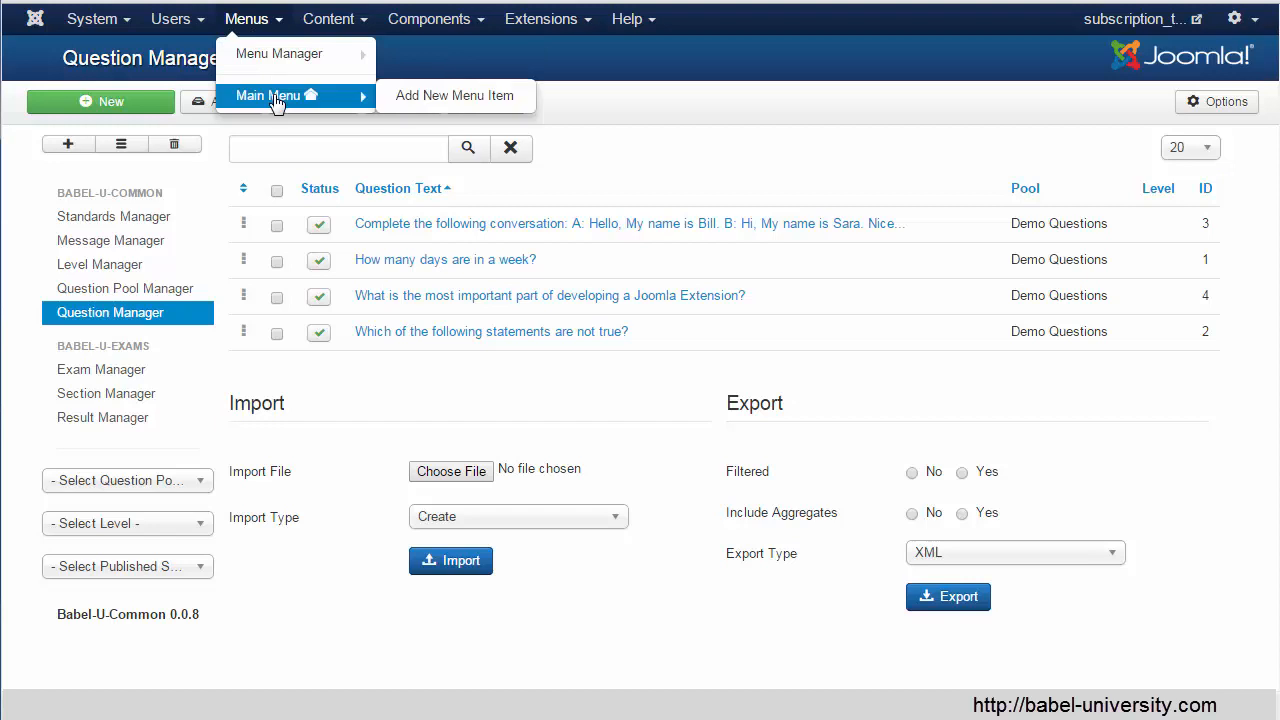
click(447, 96)
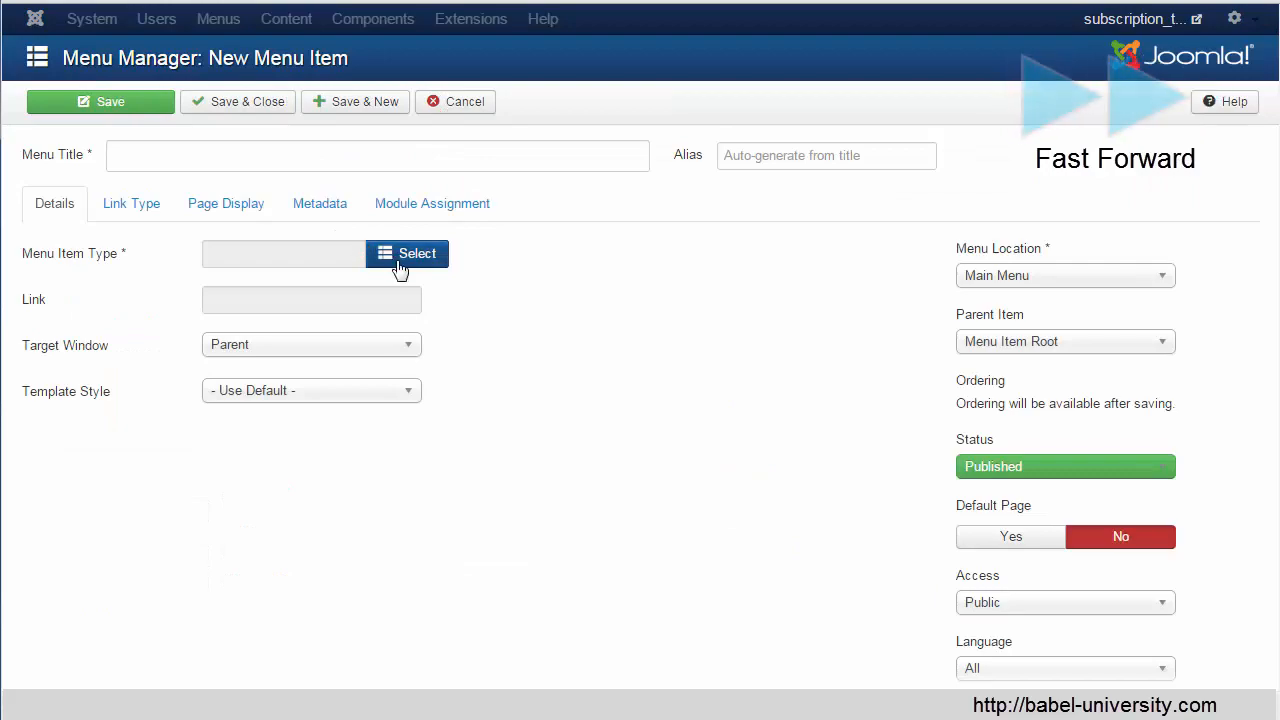
click(399, 258)
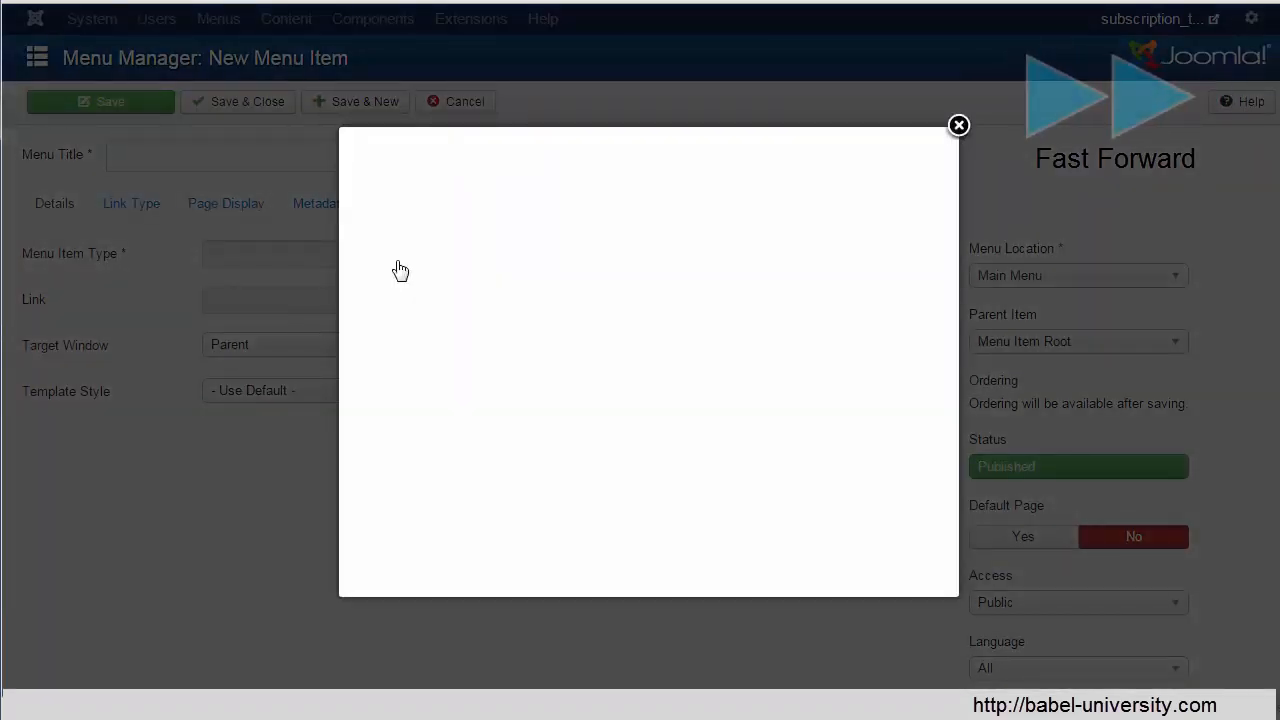
click(405, 196)
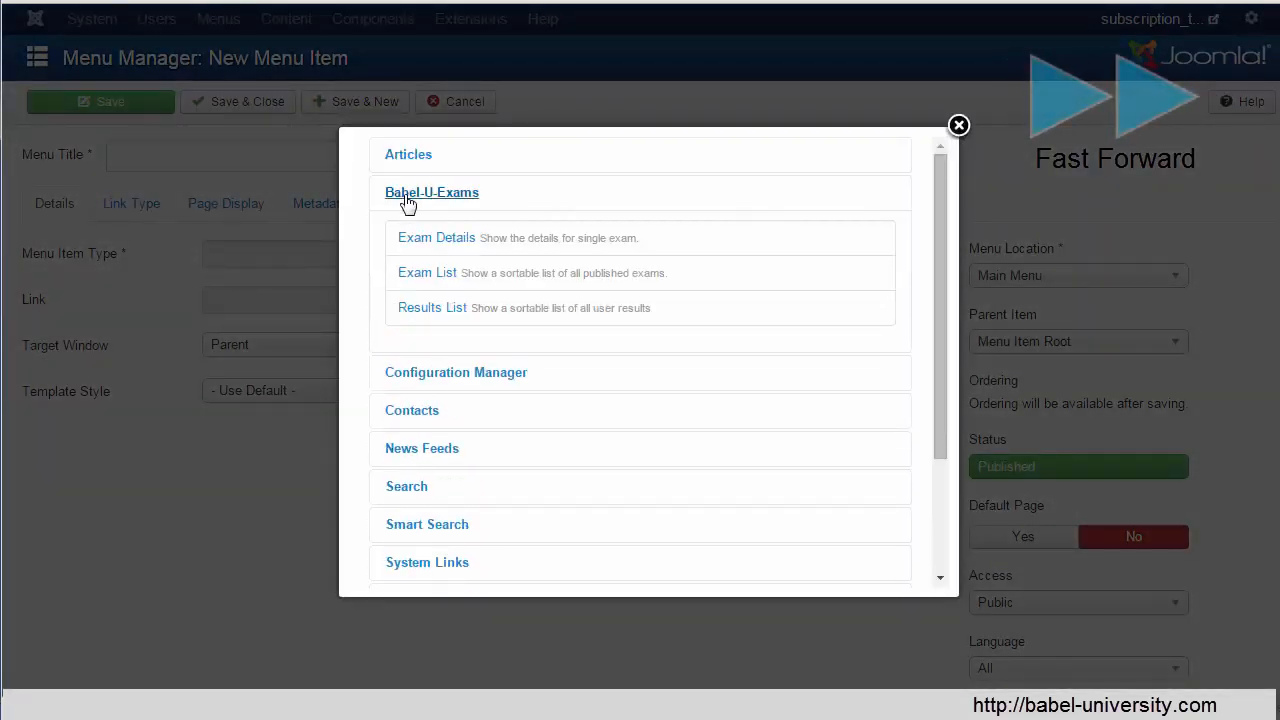
click(421, 240)
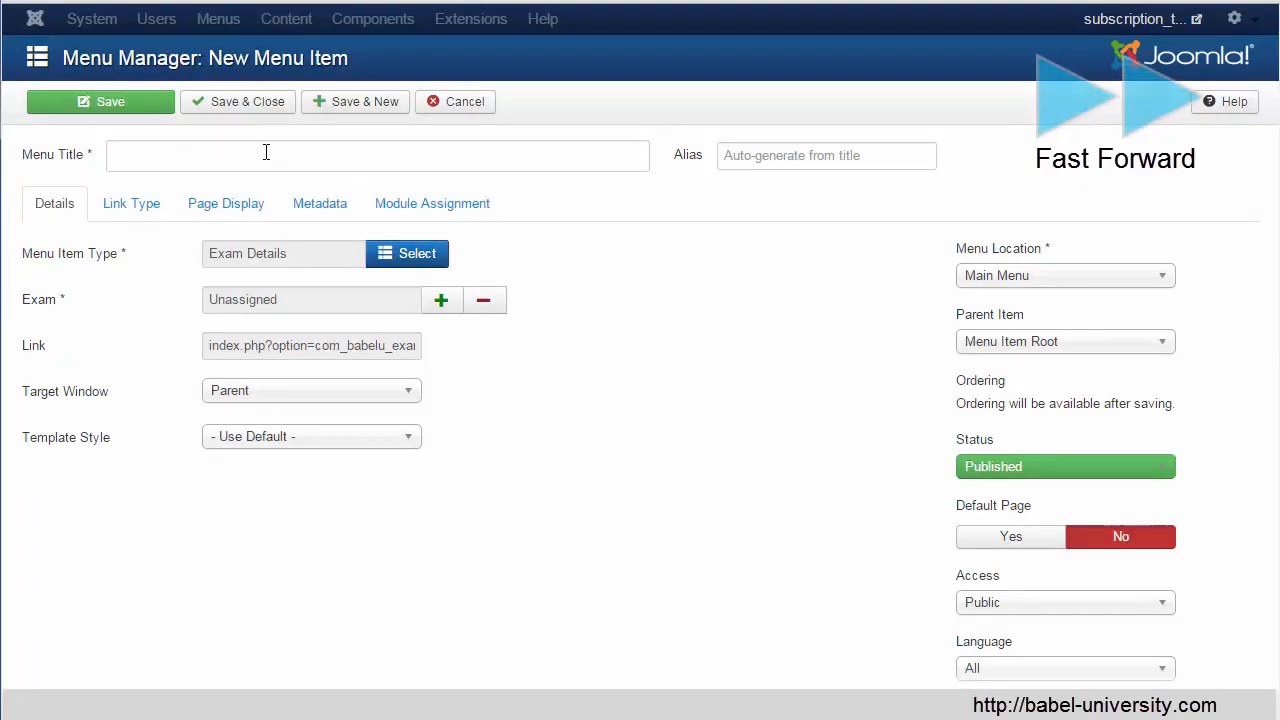
Assign My First Exam to the new menu item, title it "My First Exam", and save and close it
click(432, 304)
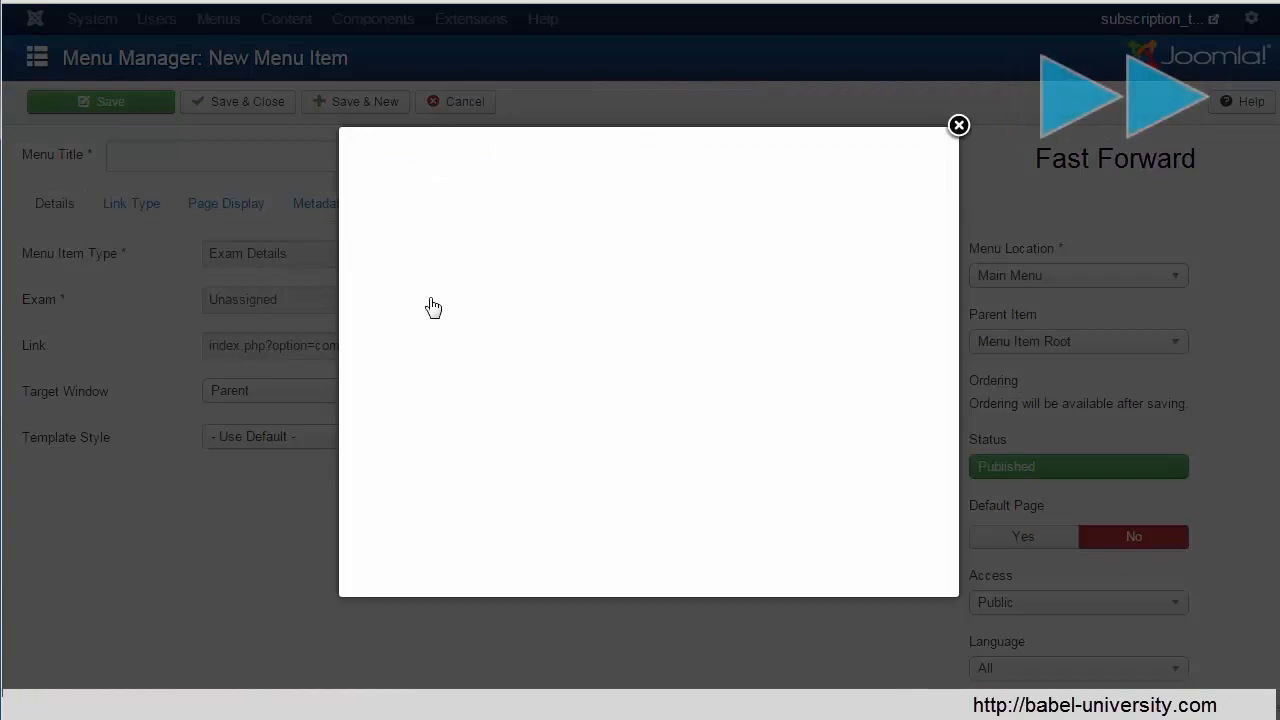
click(440, 326)
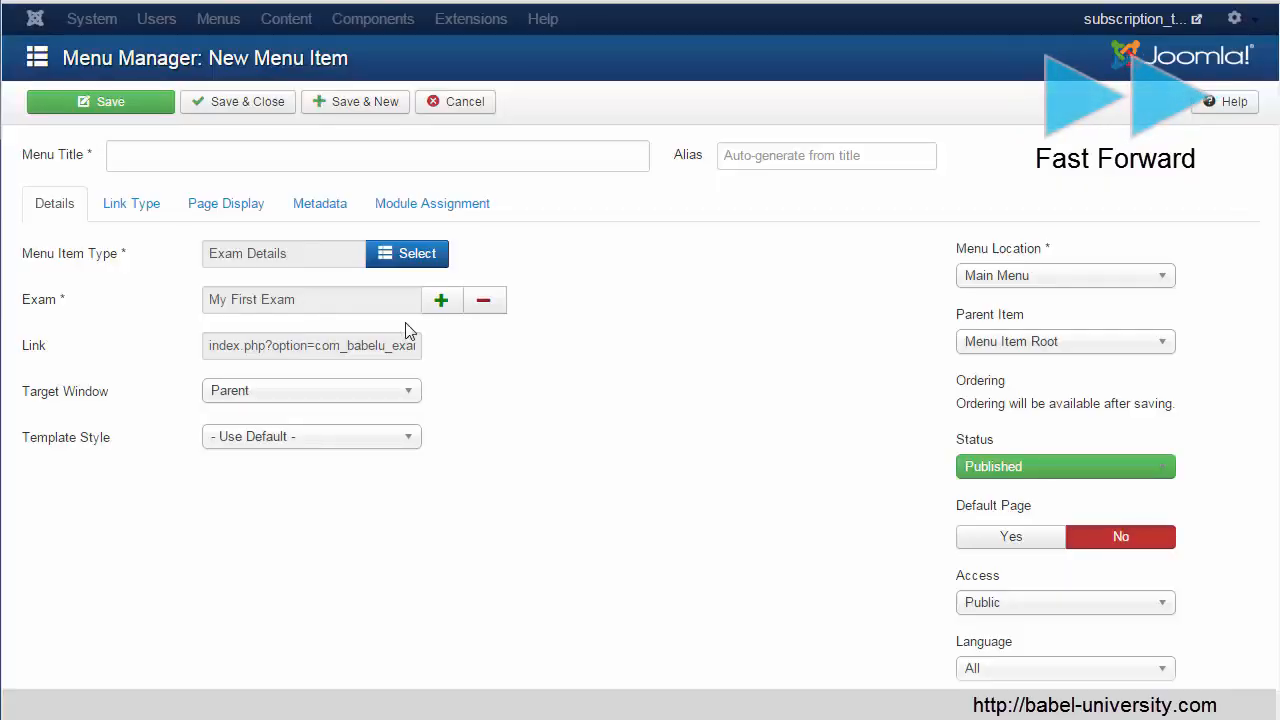
click(148, 150)
text(My)
key(Down)
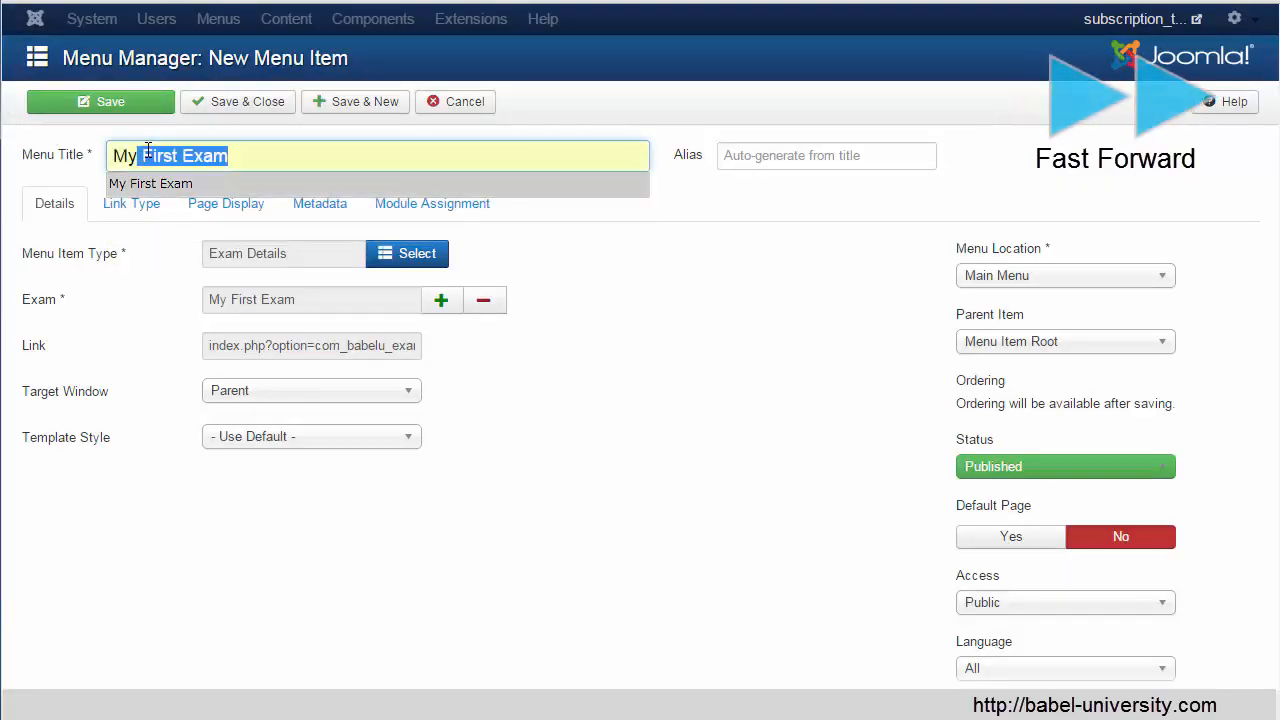
click(202, 184)
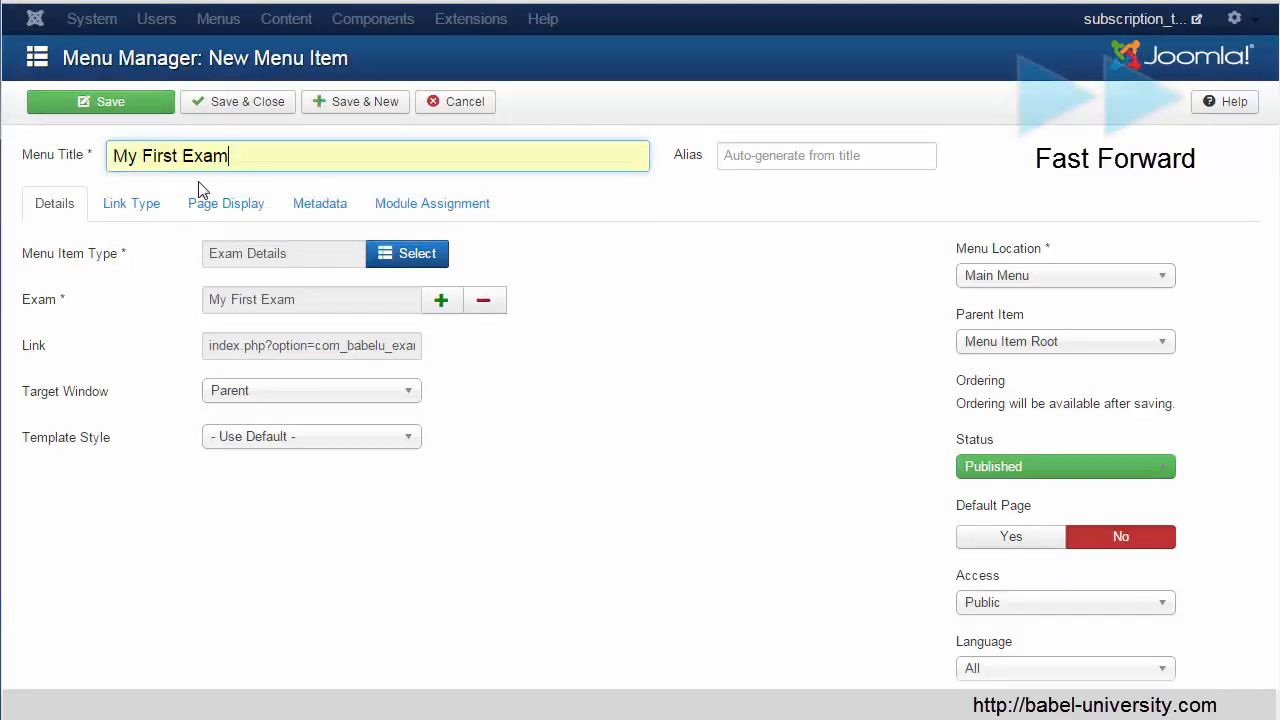
click(216, 104)
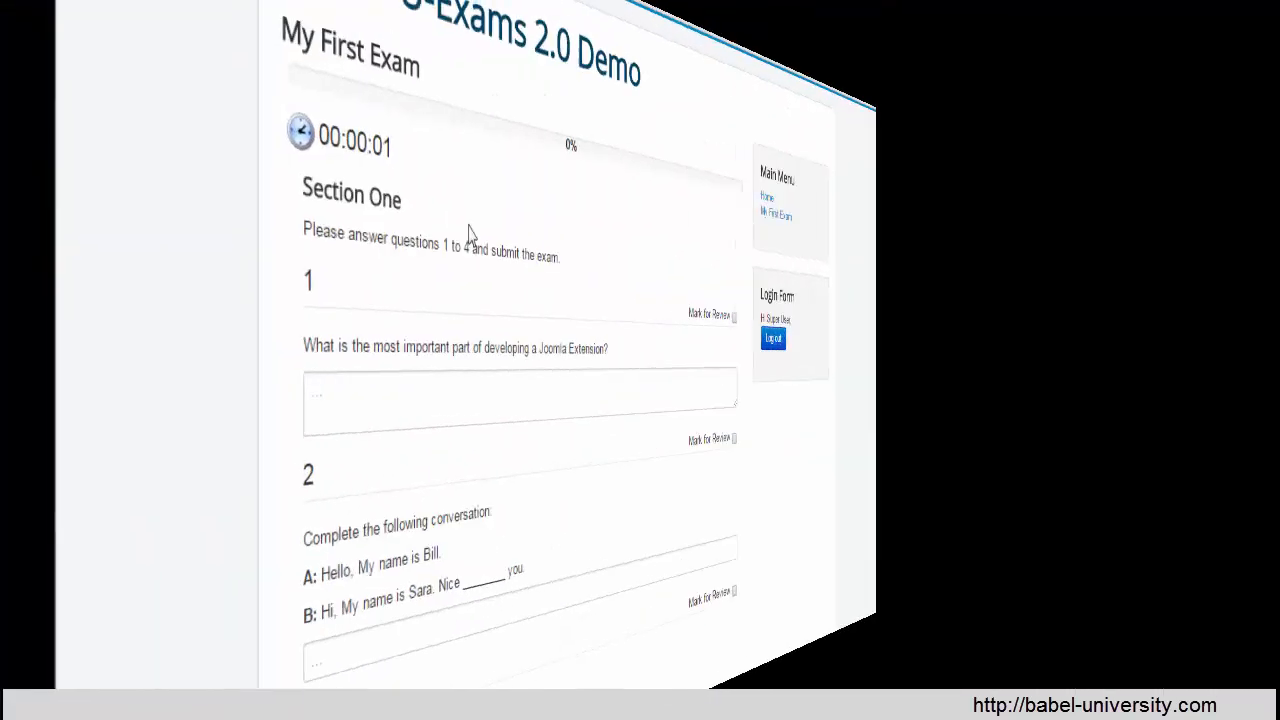
Look through the My First Exam page on the site, from the Section One questions to the review list
scroll(375, 257, down, 1)
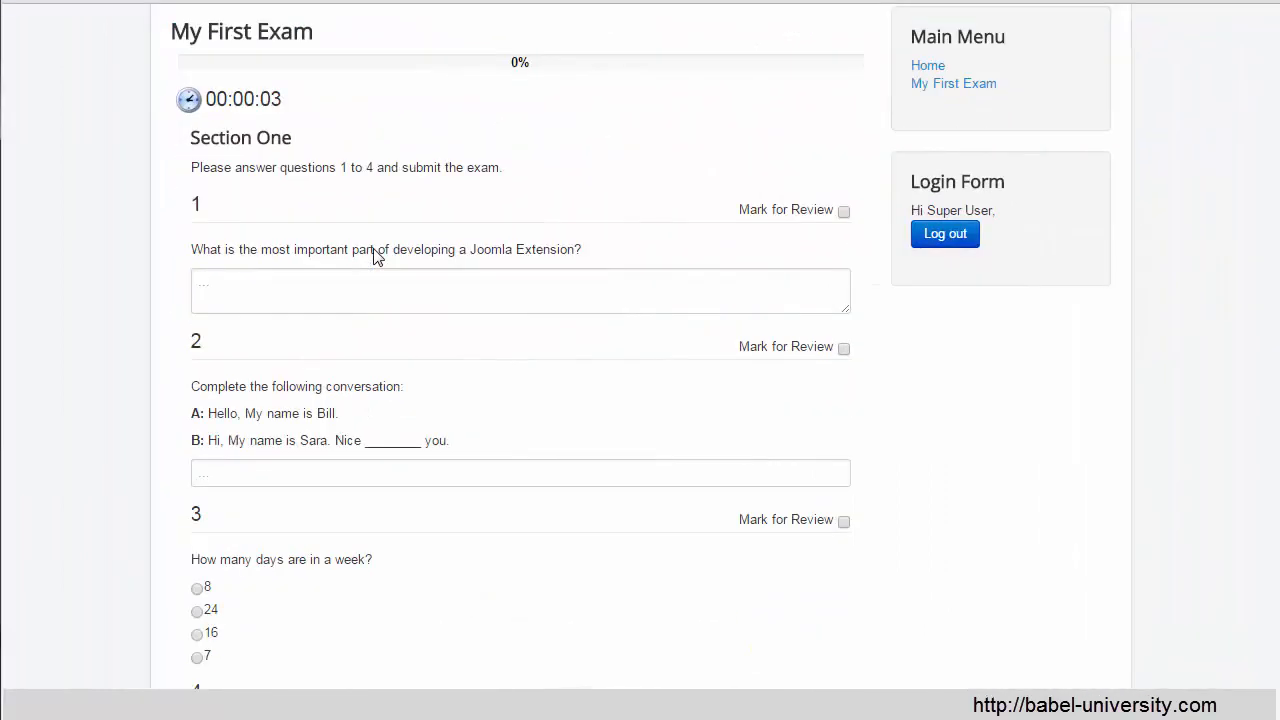
scroll(375, 257, down, 2)
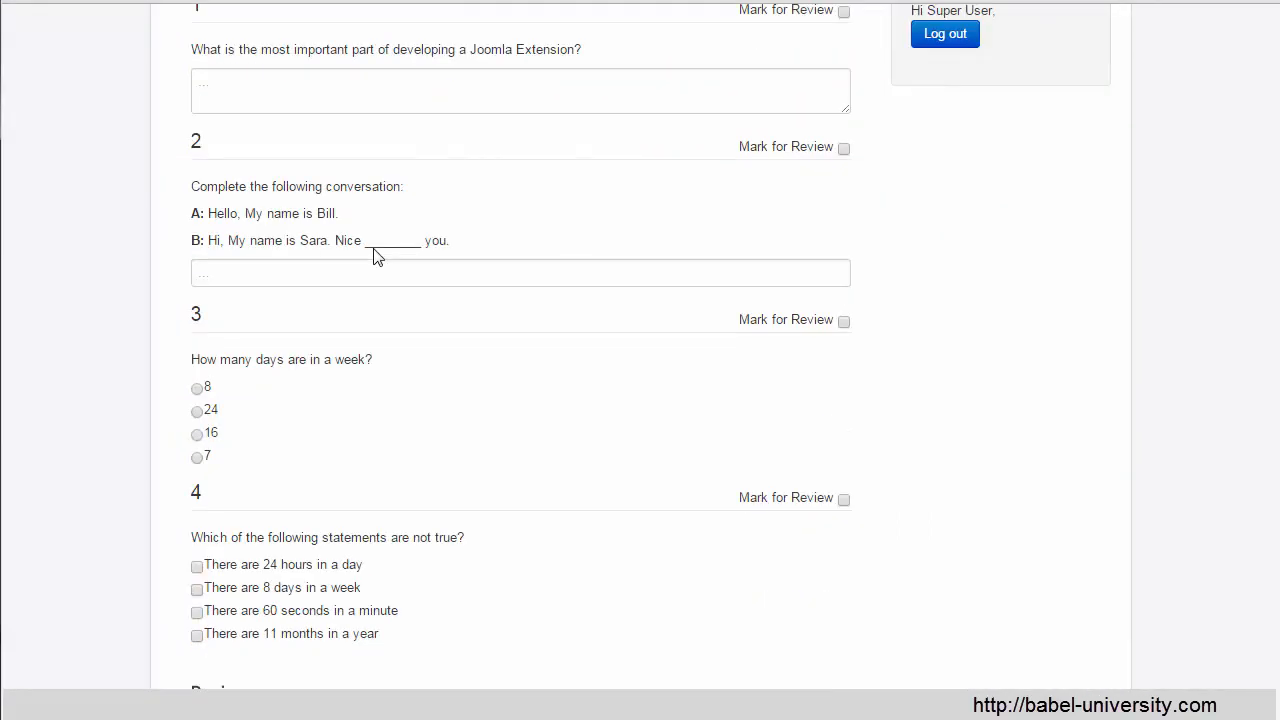
scroll(377, 257, down, 1)
scroll(377, 257, down, 2)
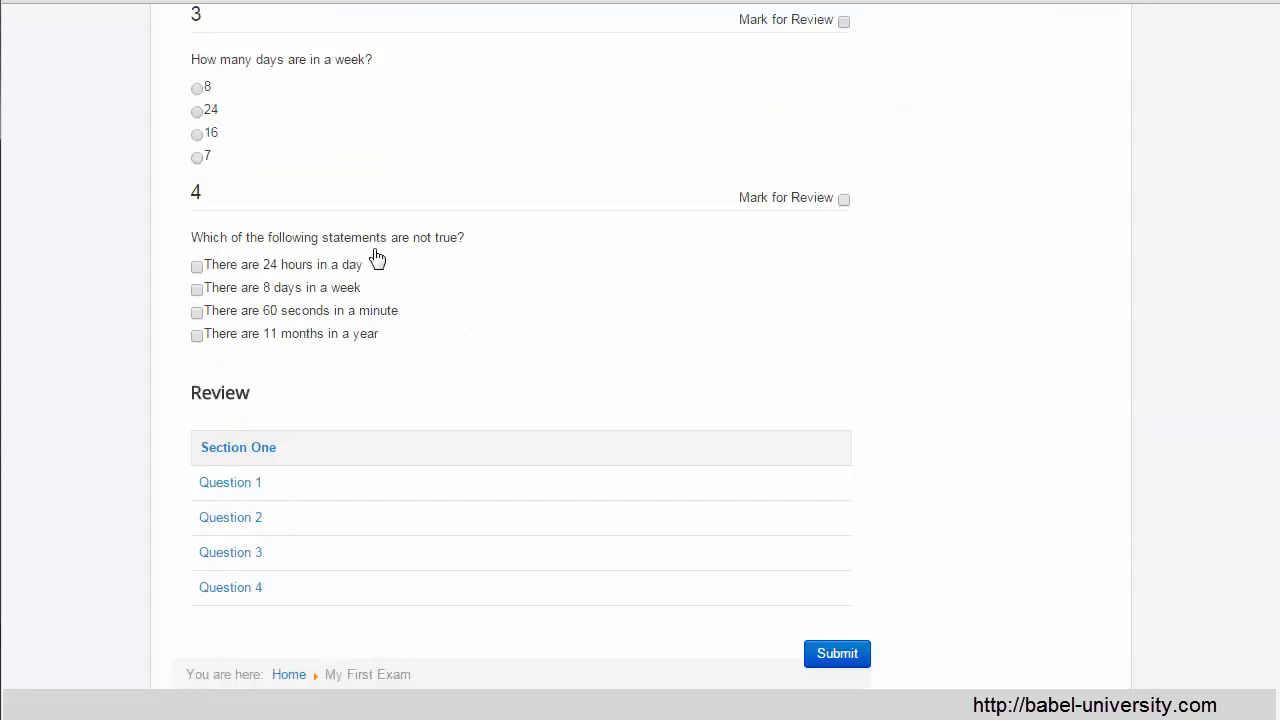
scroll(377, 257, down, 1)
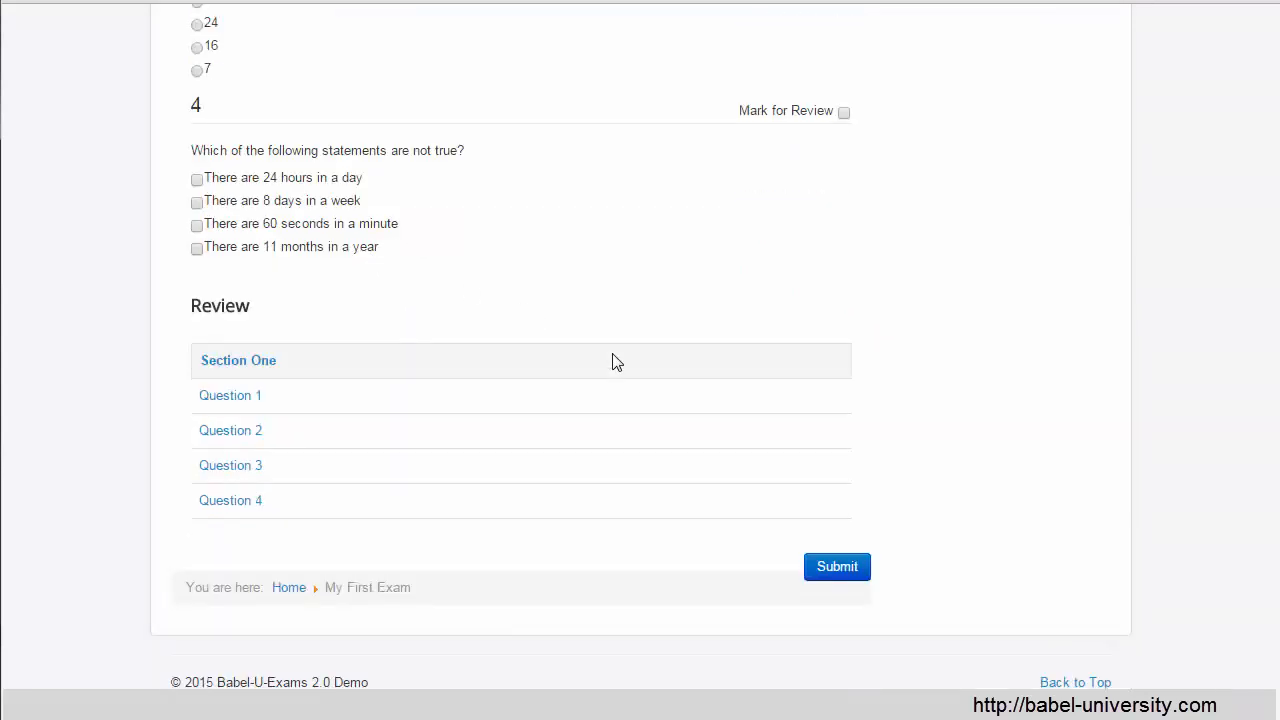